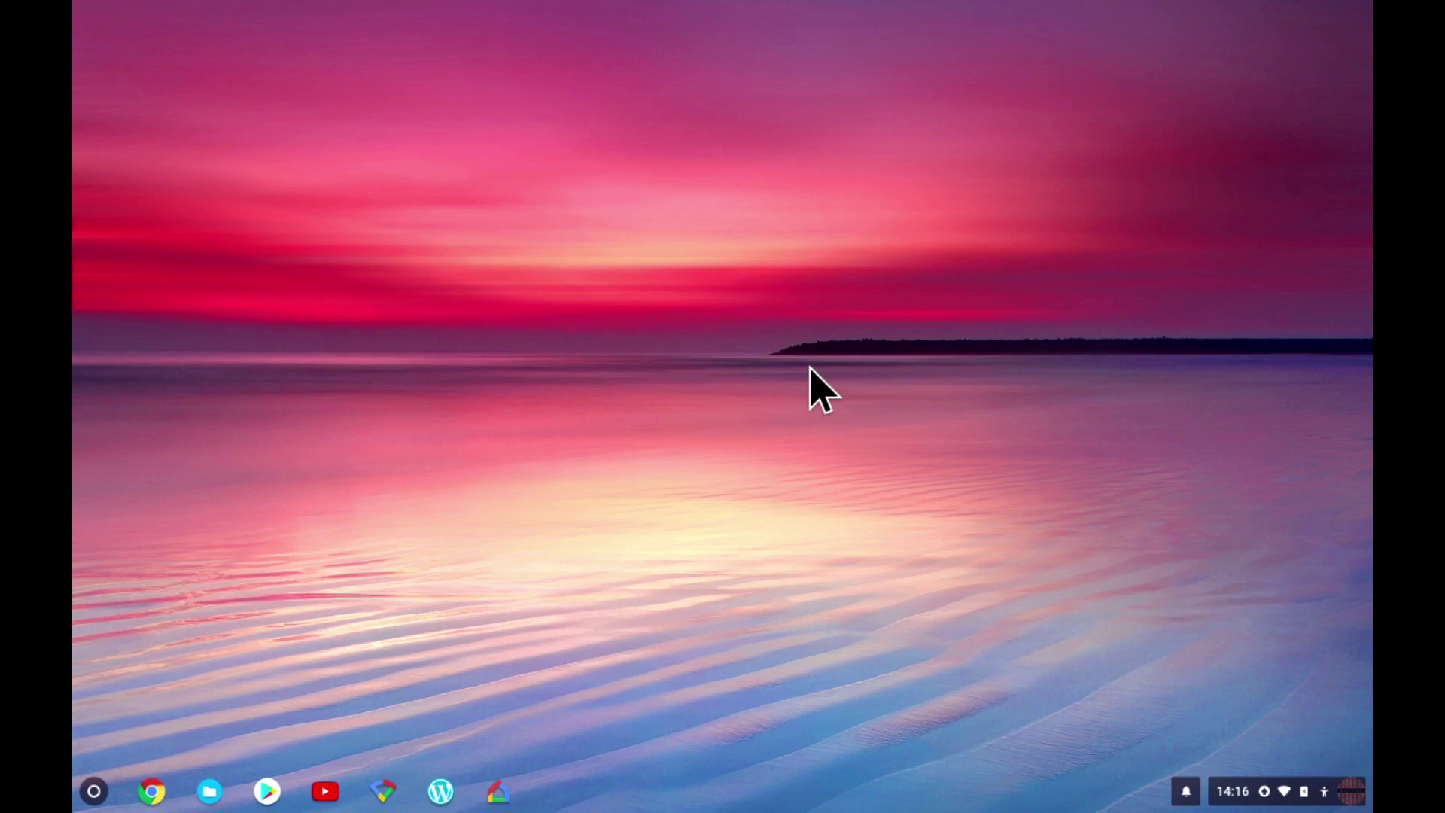
Open Files and show the web store's available services, such as Network File Share and Dropbox.
left_click(210, 792)
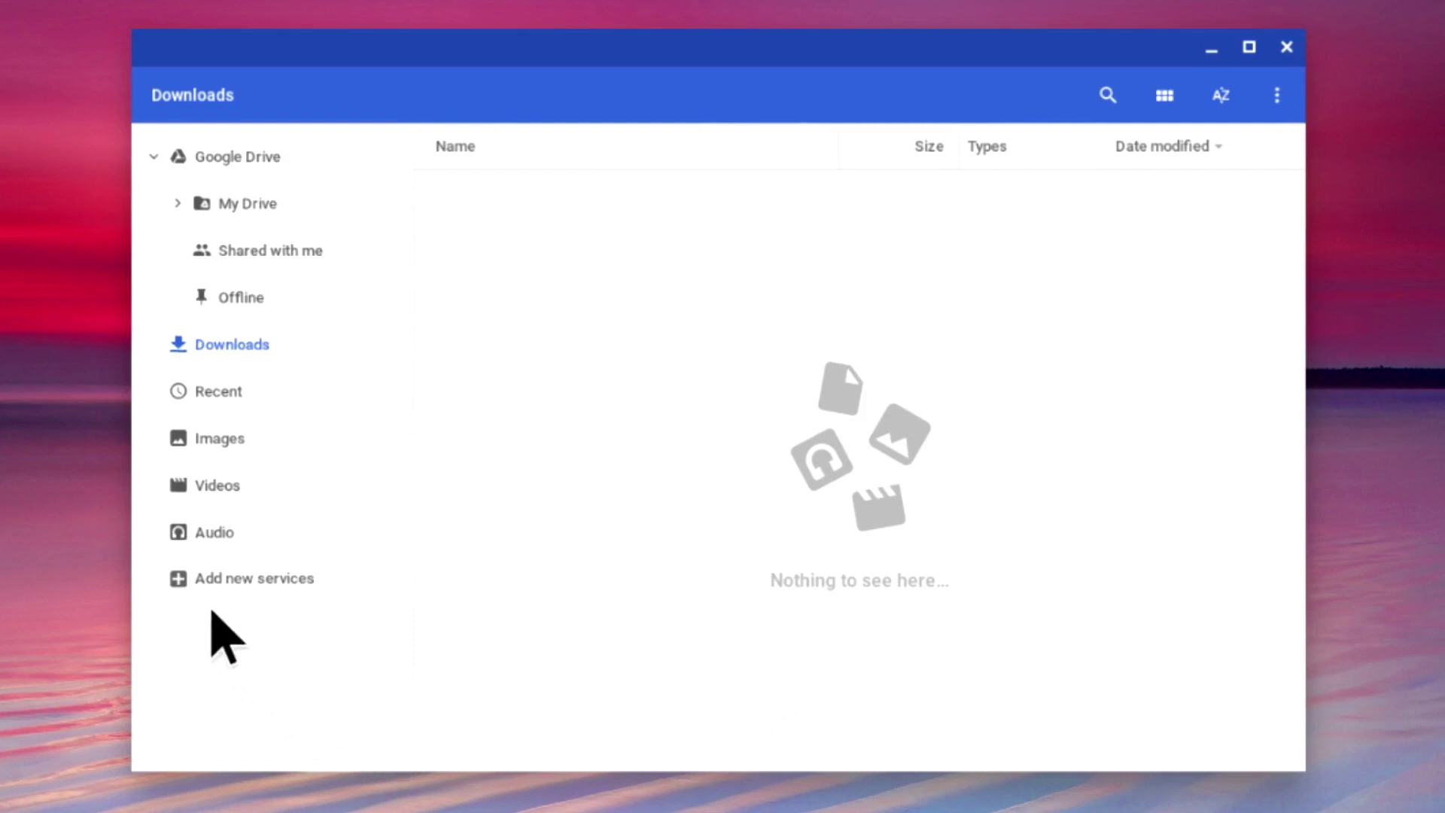
left_click(313, 588)
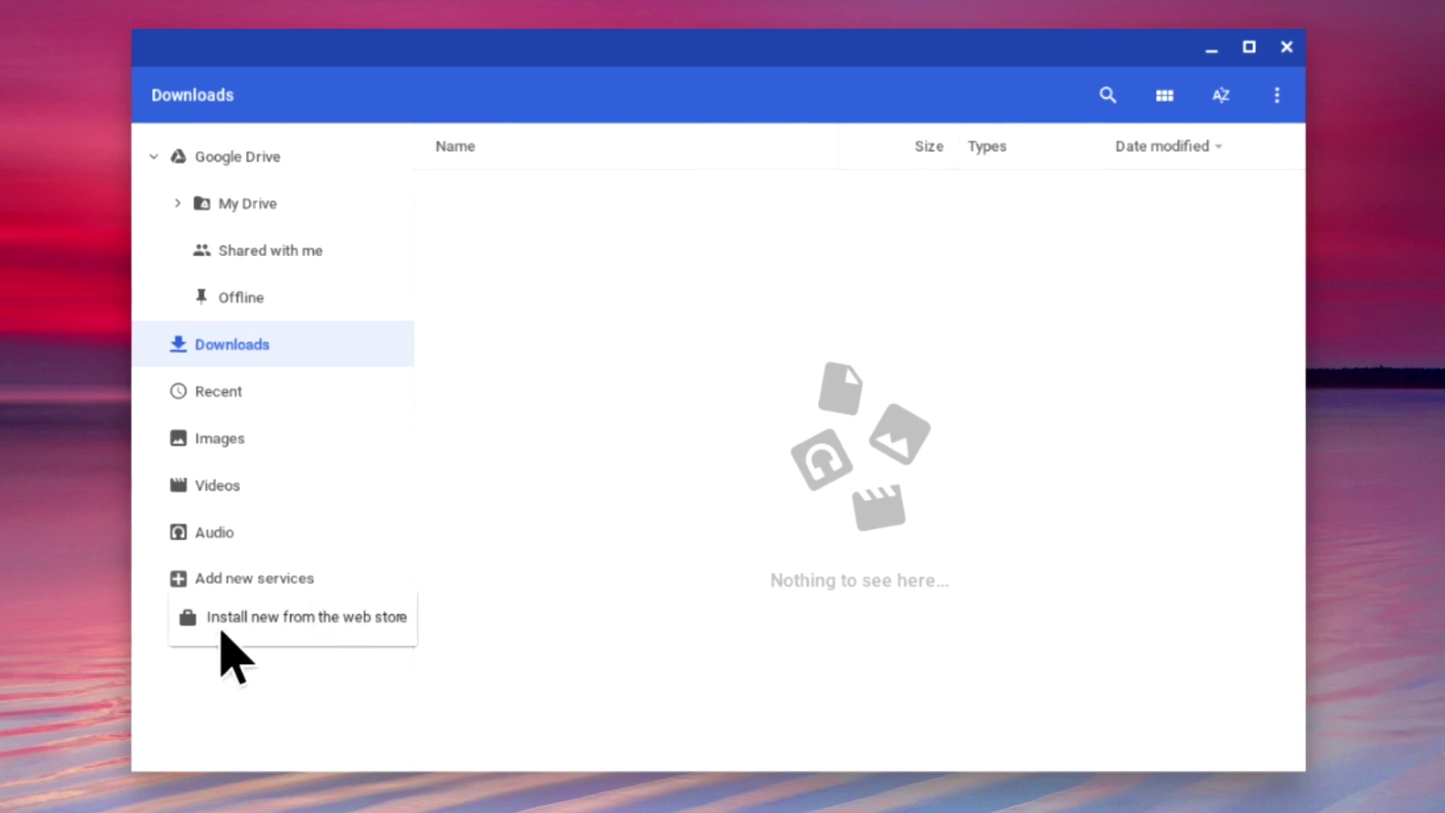
left_click(384, 633)
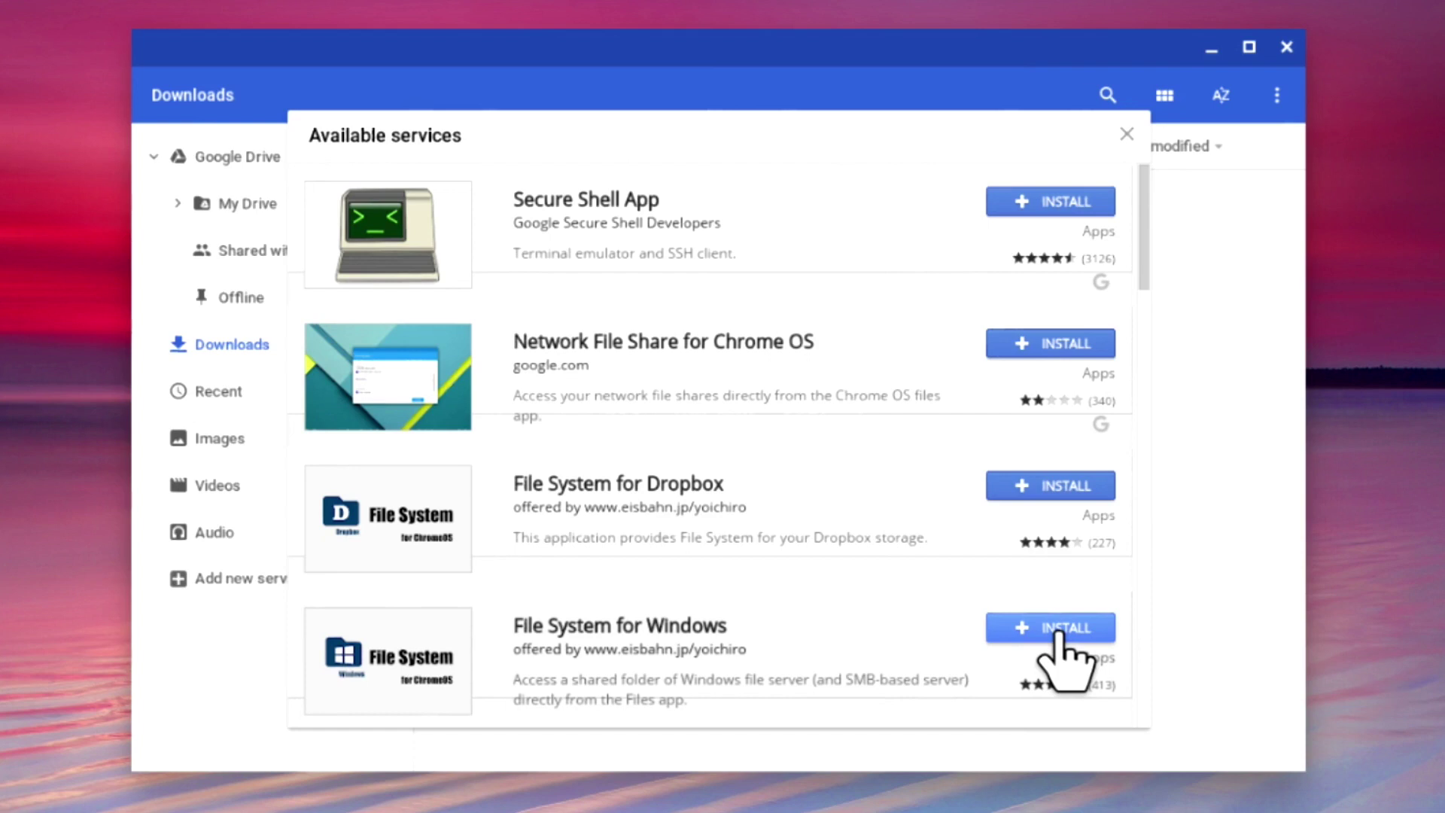
Install File System for Windows and confirm adding the app.
left_click(1058, 634)
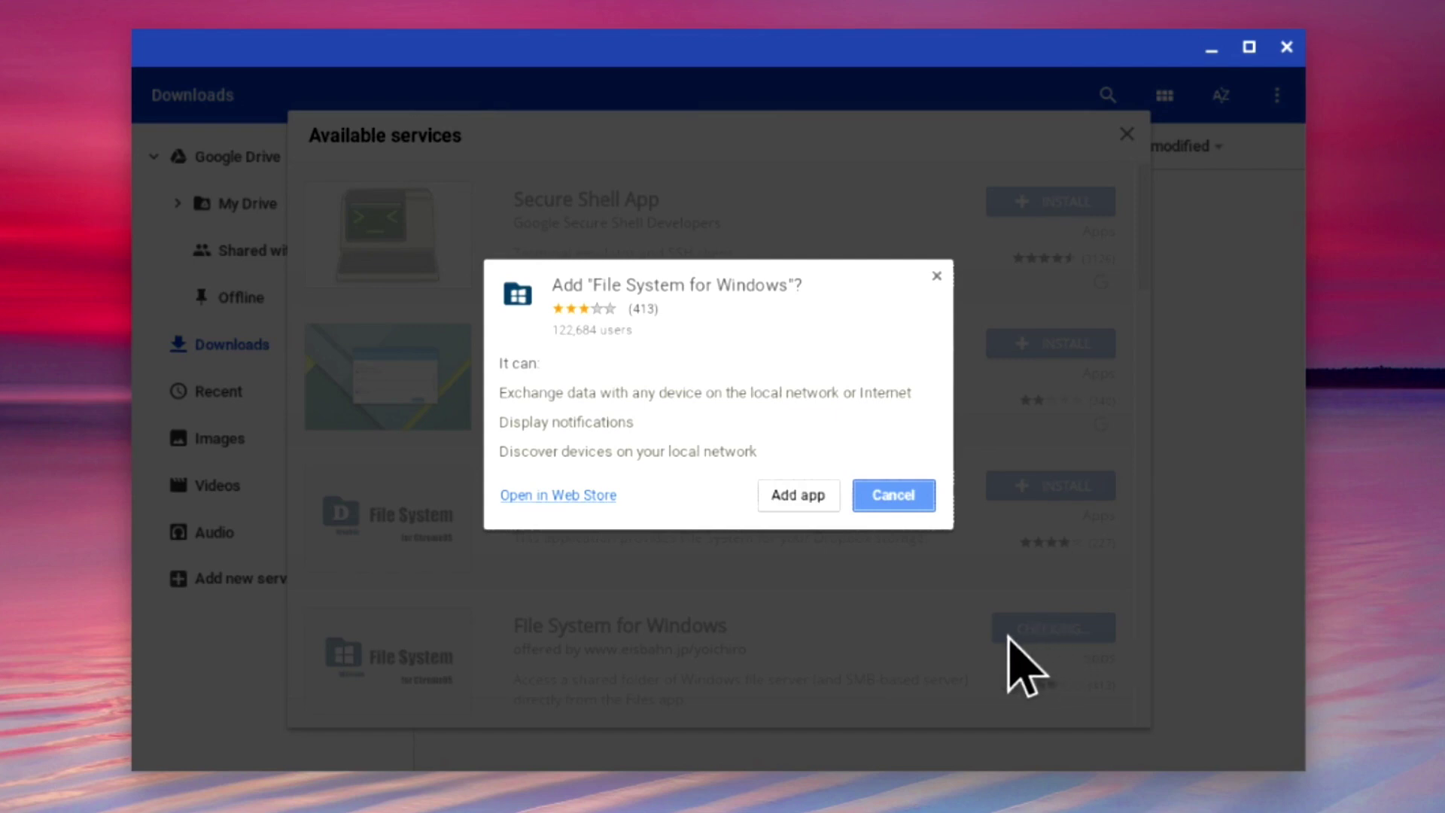
left_click(797, 495)
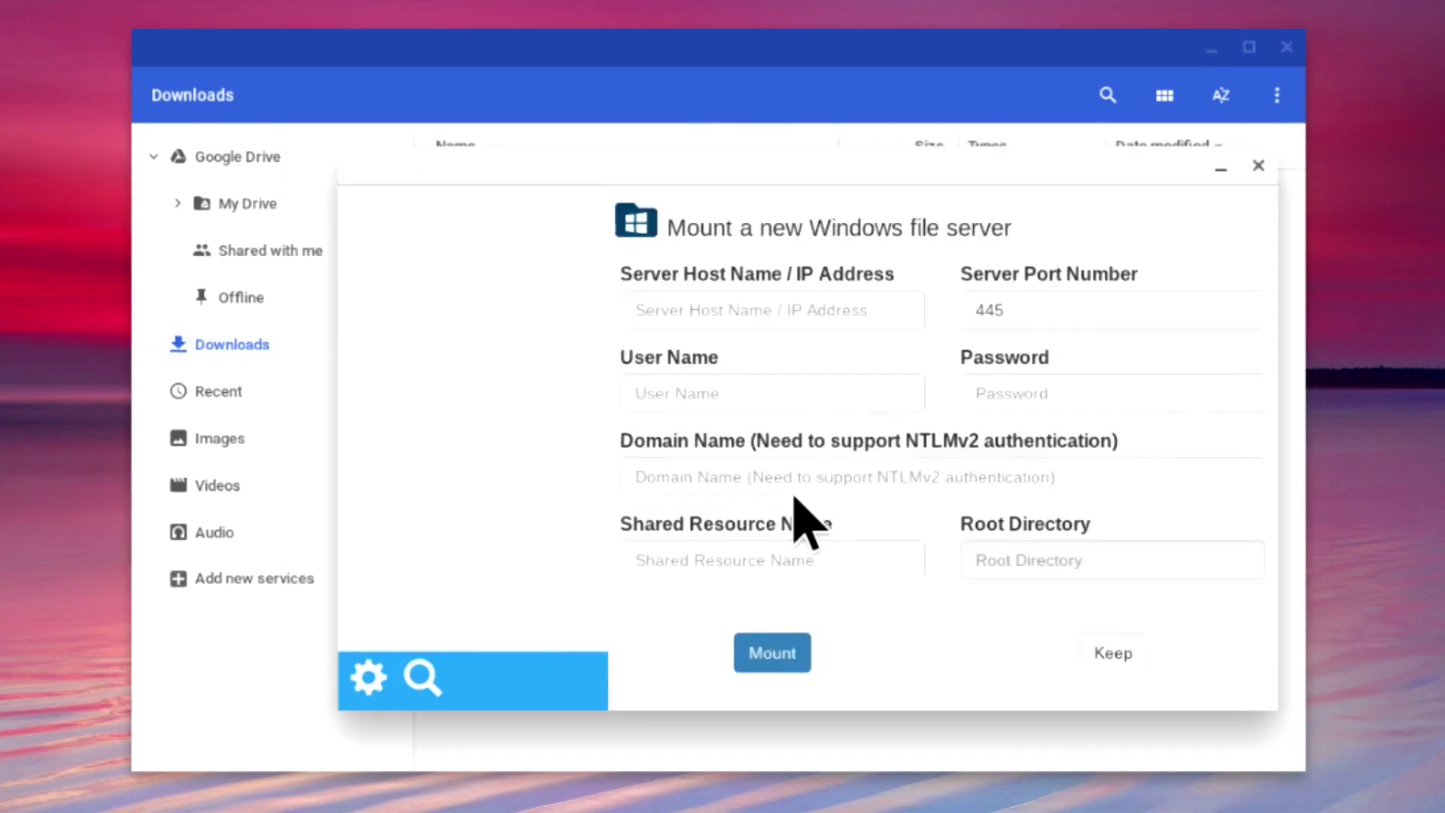
Enter server 192.168.1.2, port 445, the account's user name and password, and share Public.
left_click(709, 314)
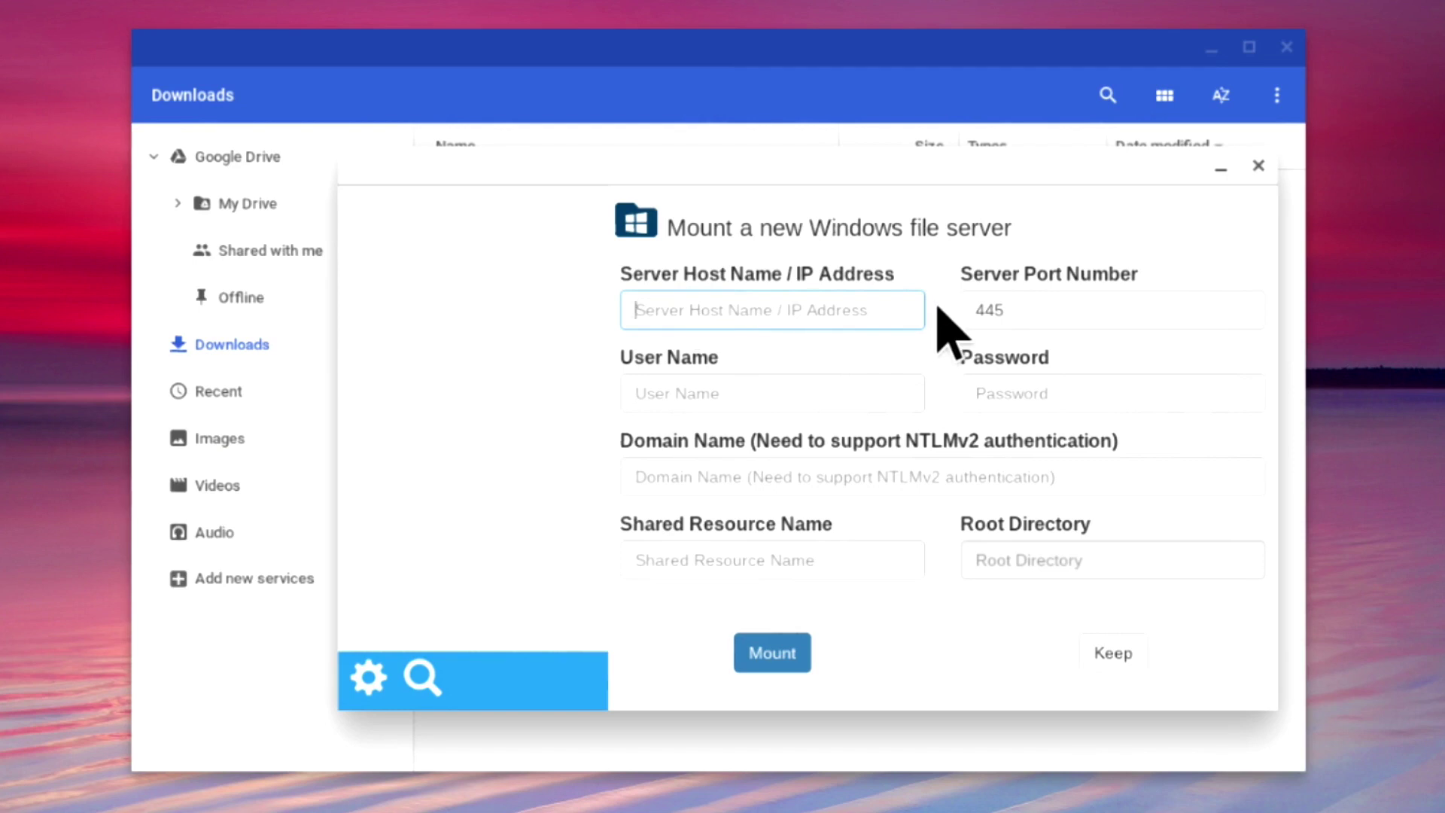
type("192.168.")
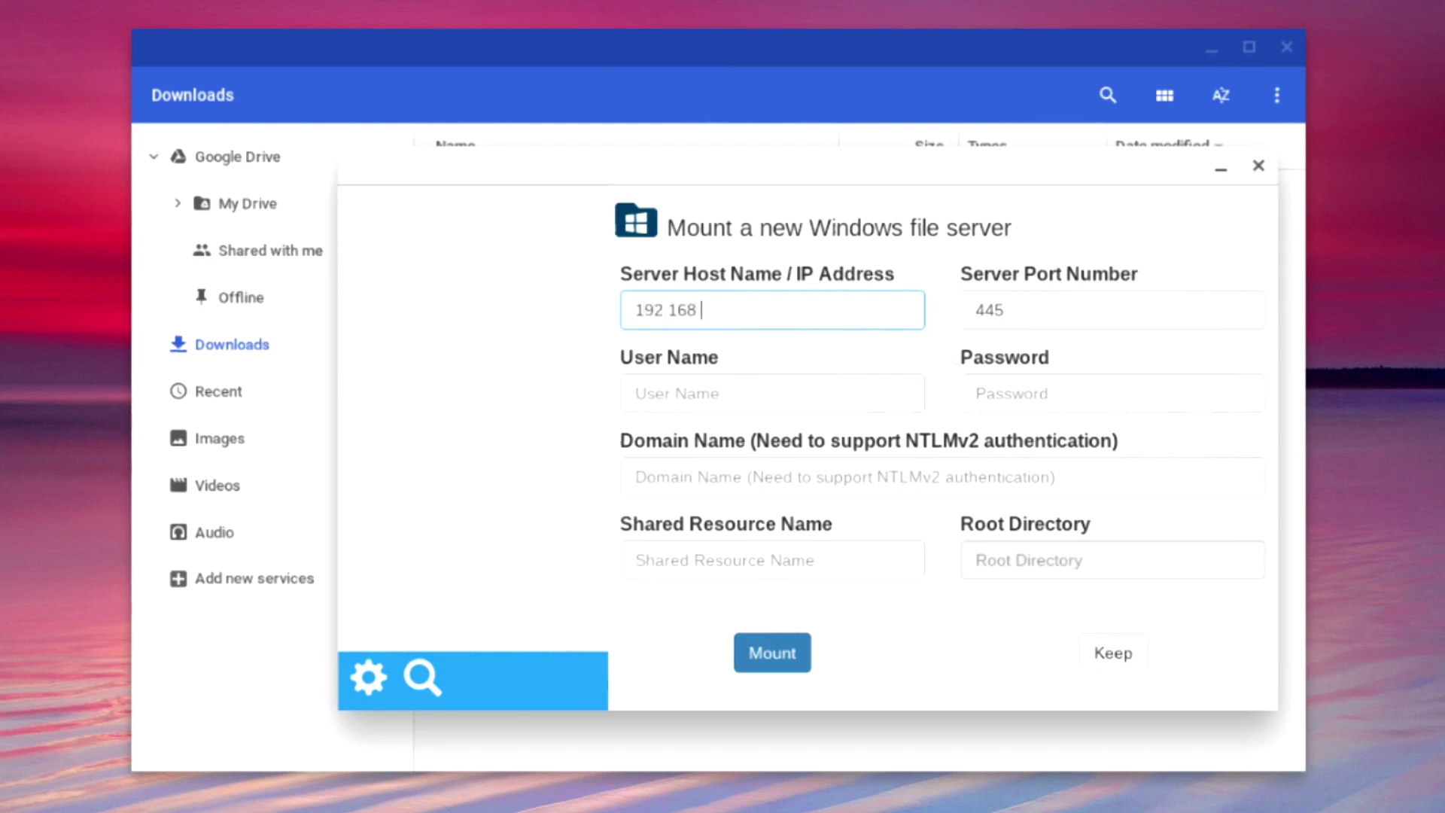
type("1.2")
key("Tab")
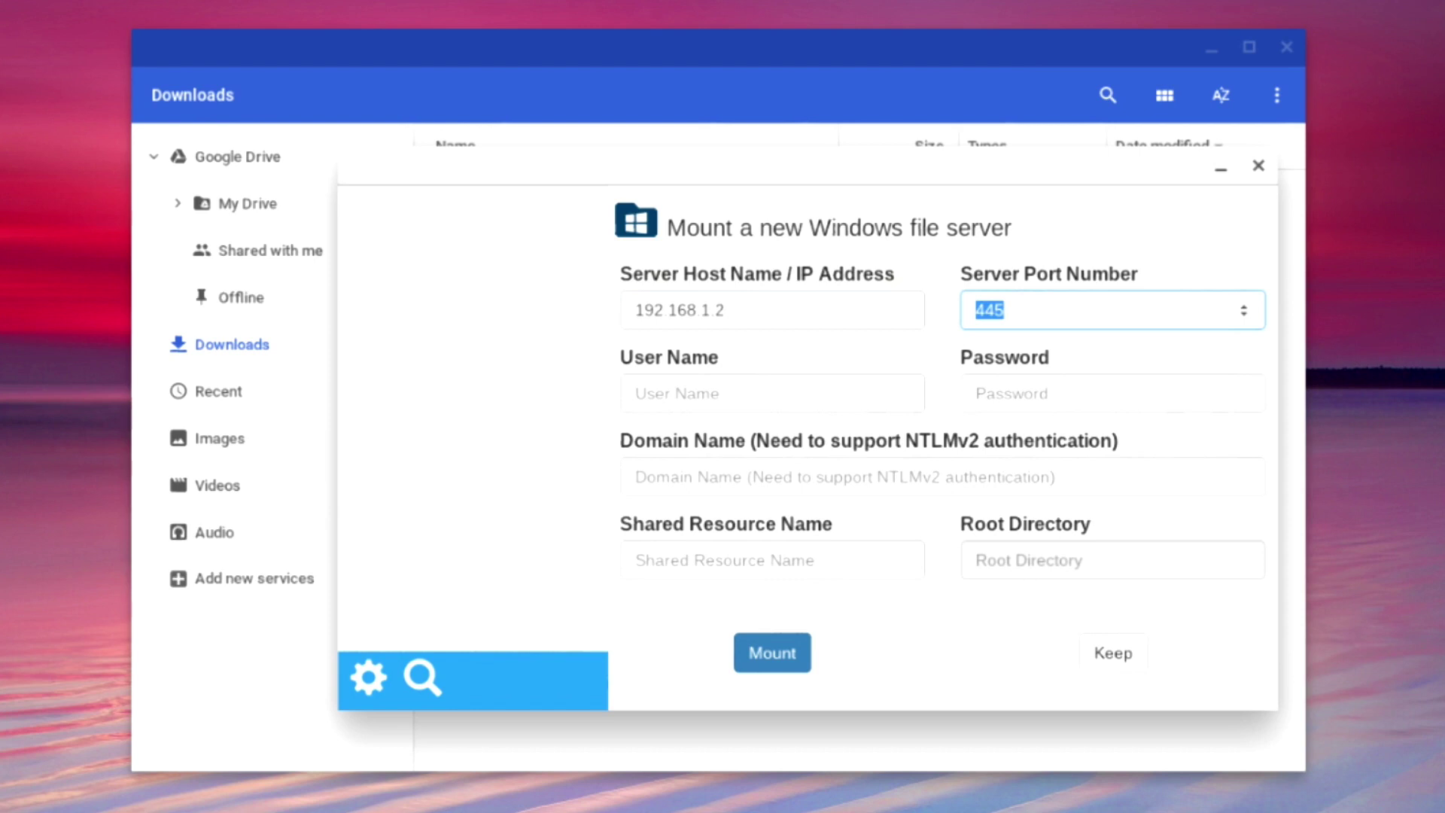
key("Tab")
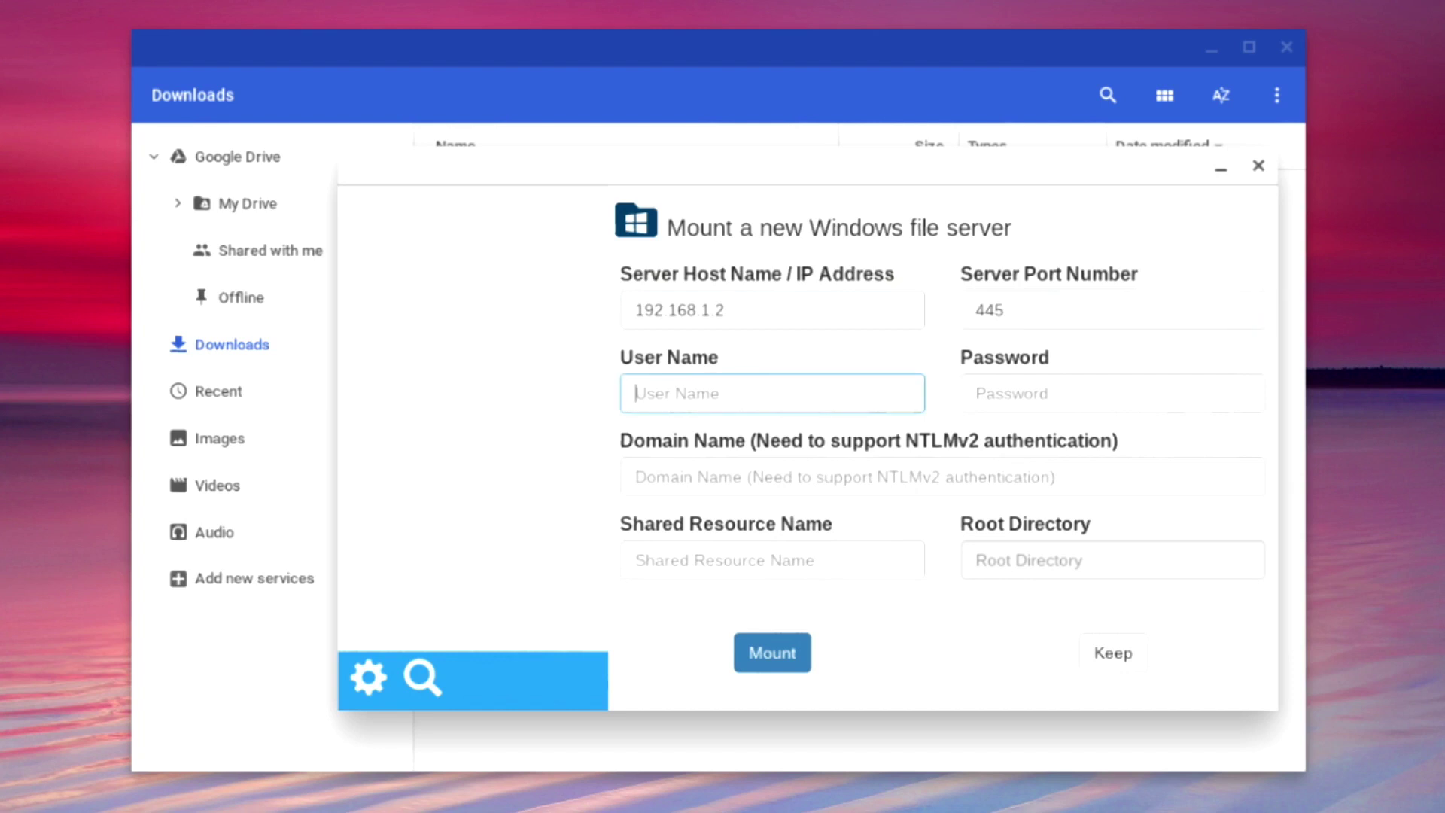
type("mr meeseeks")
key("Tab")
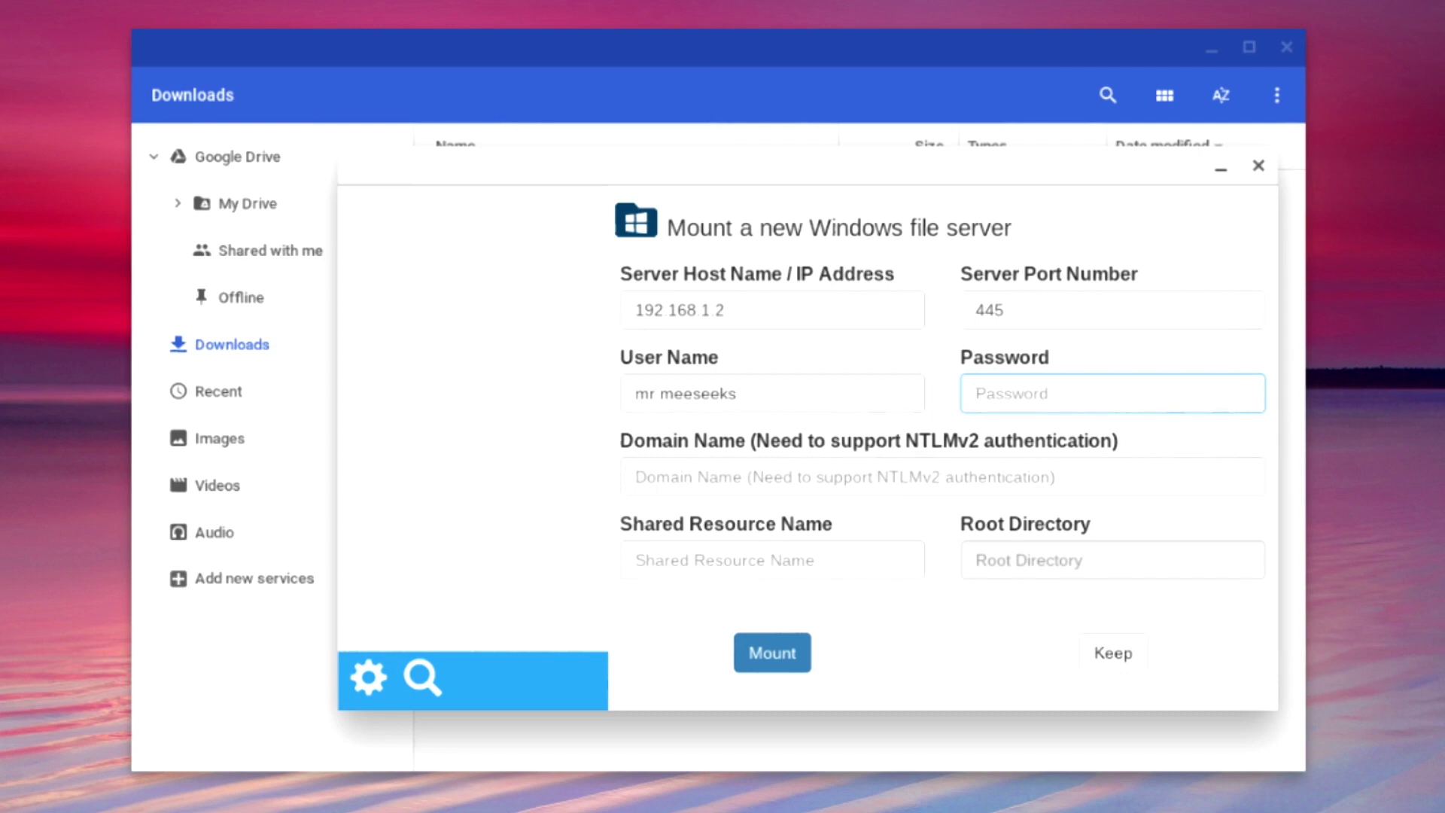
type("••••••••")
key("Tab")
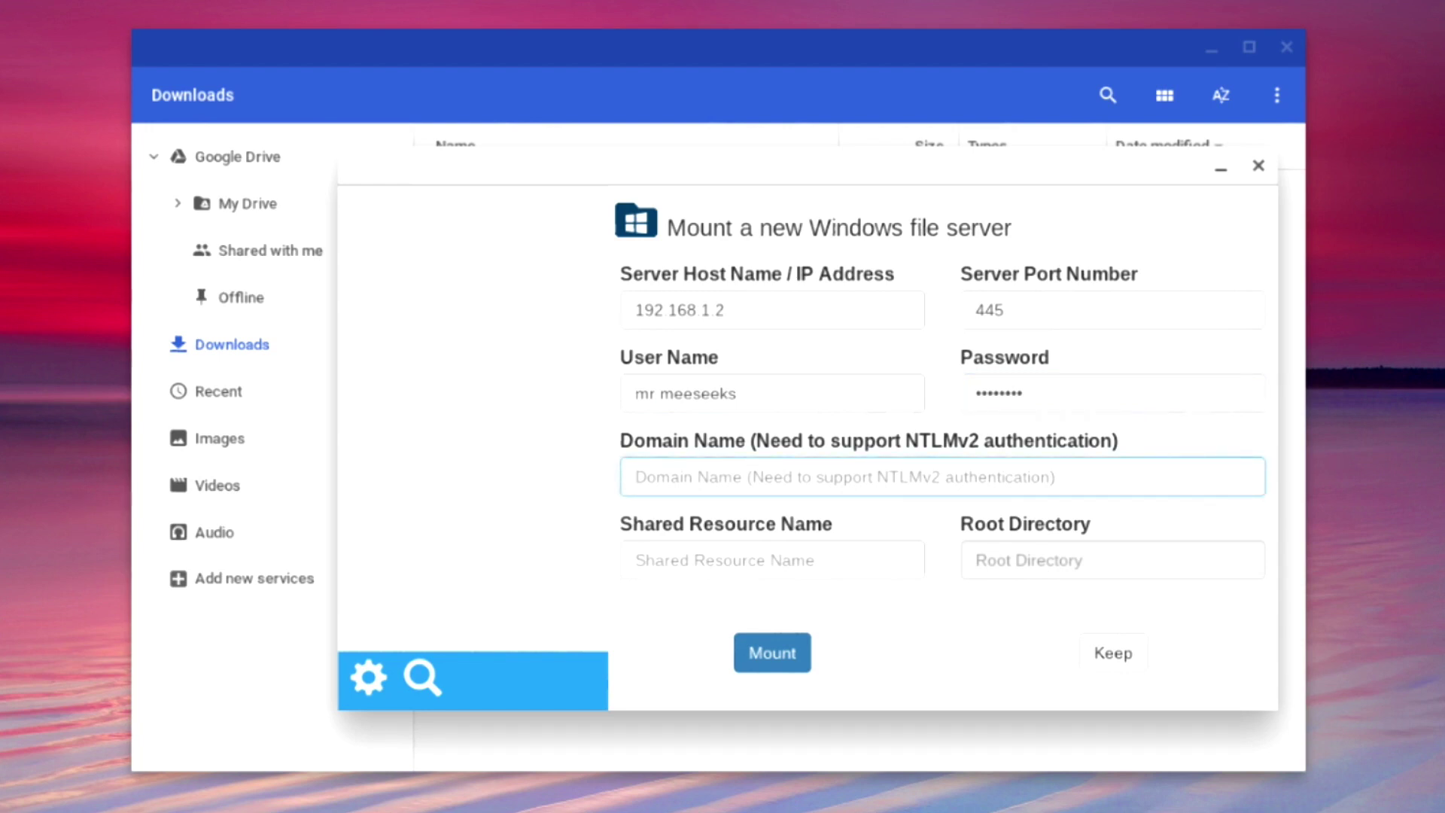
left_click(771, 560)
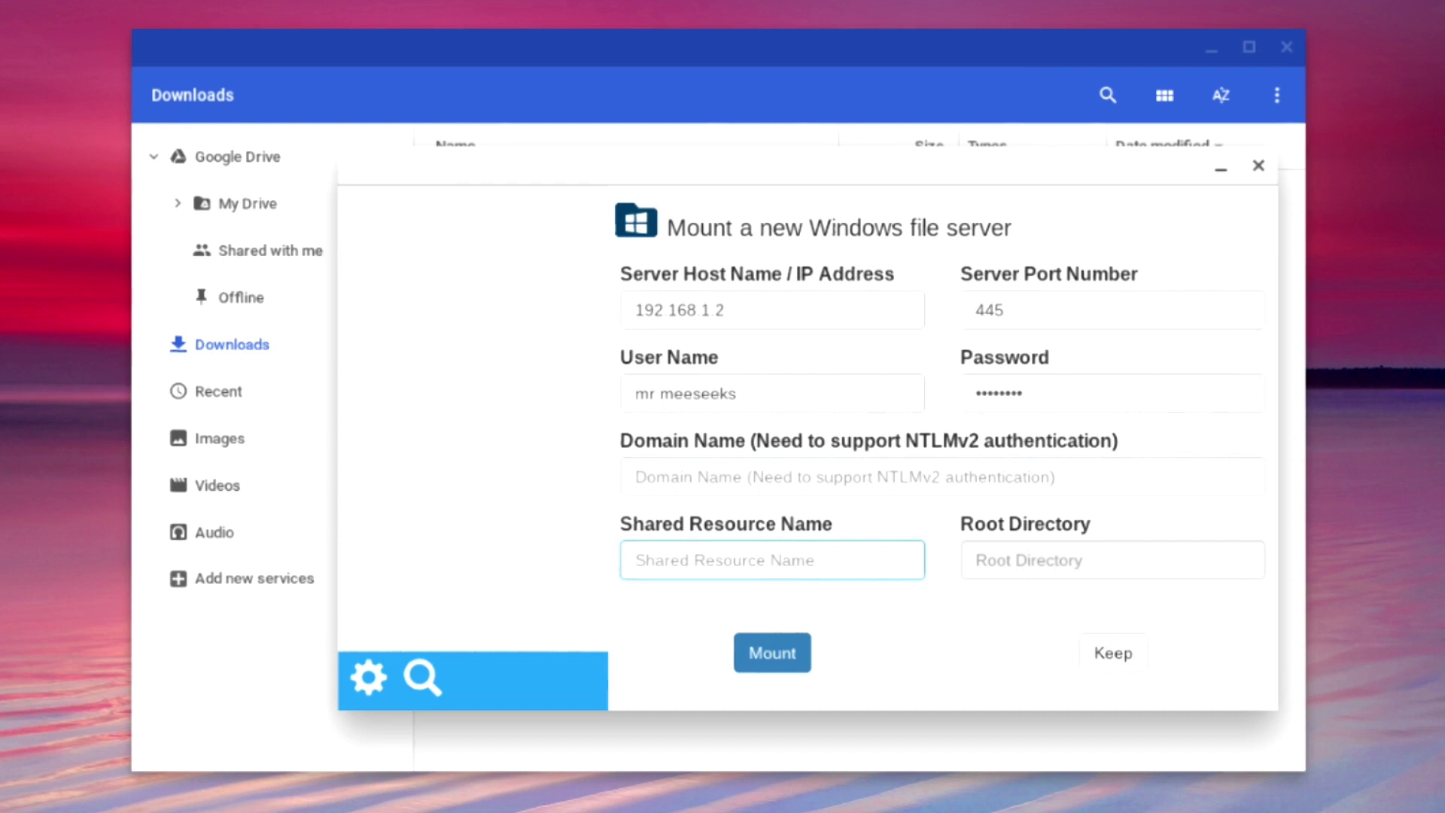
type("Public")
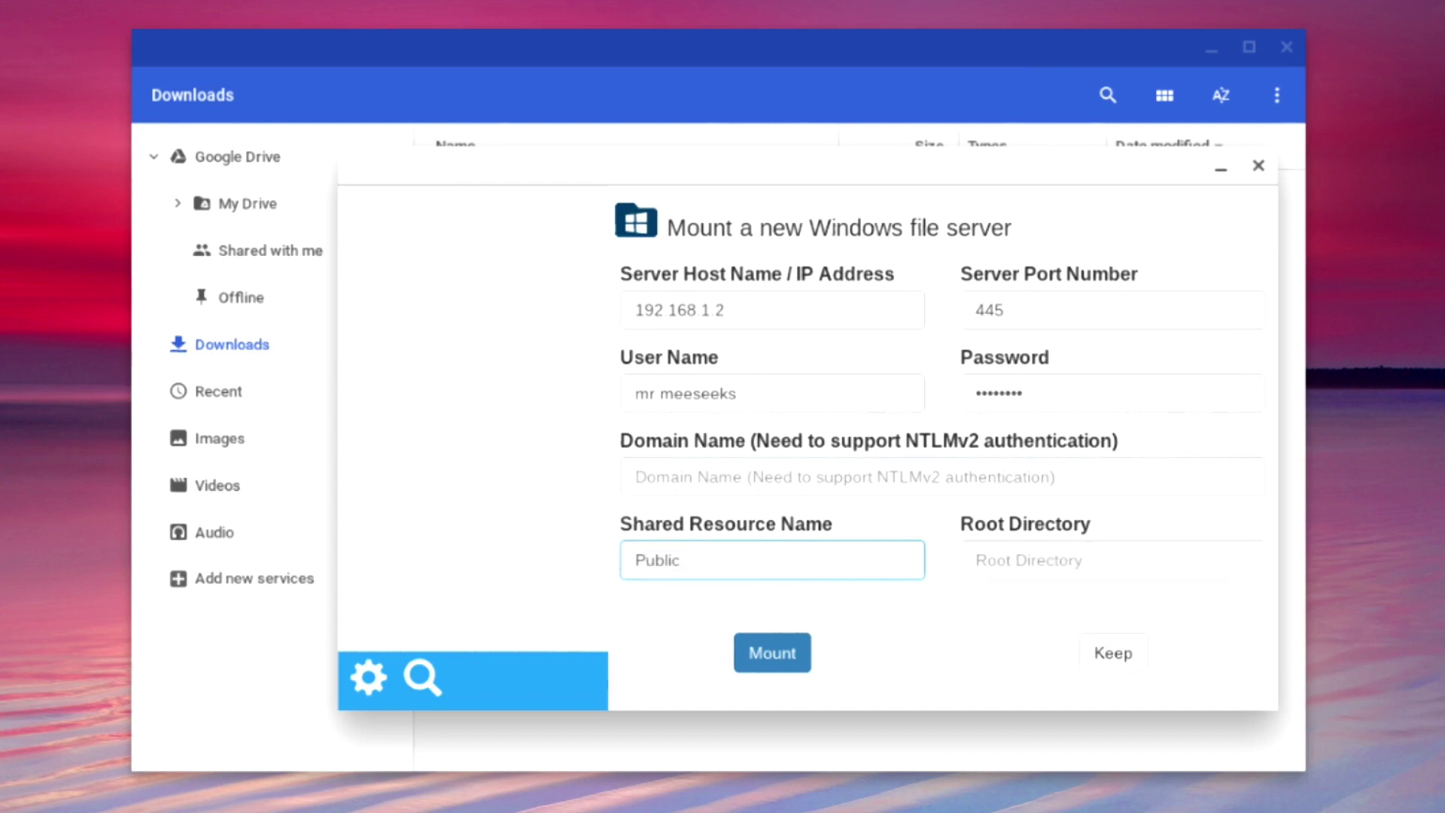
left_click(978, 560)
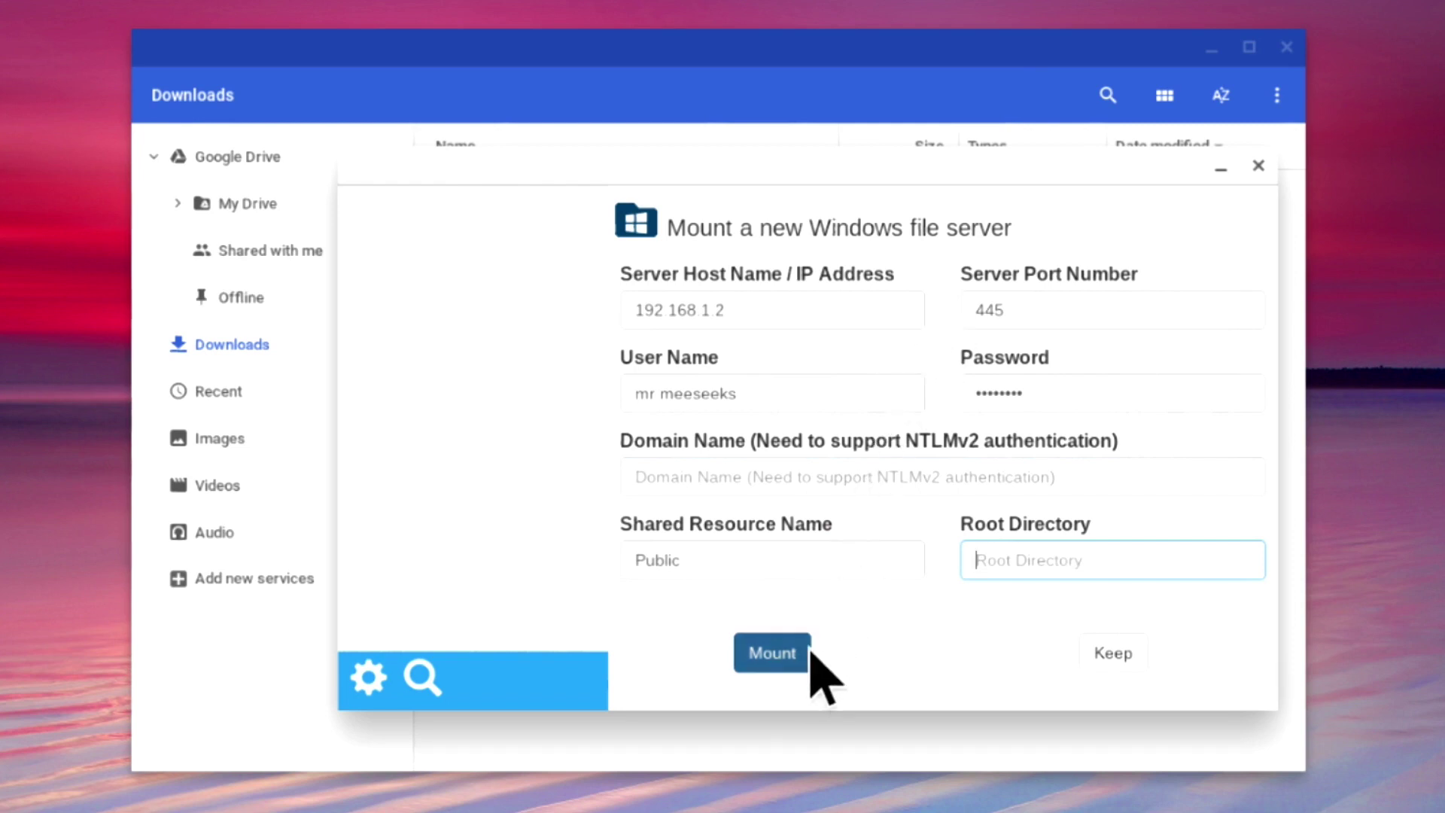
Mount the 192.168.1.2 share and open it to see Readme!.rtf, then right-click its file list.
left_click(780, 666)
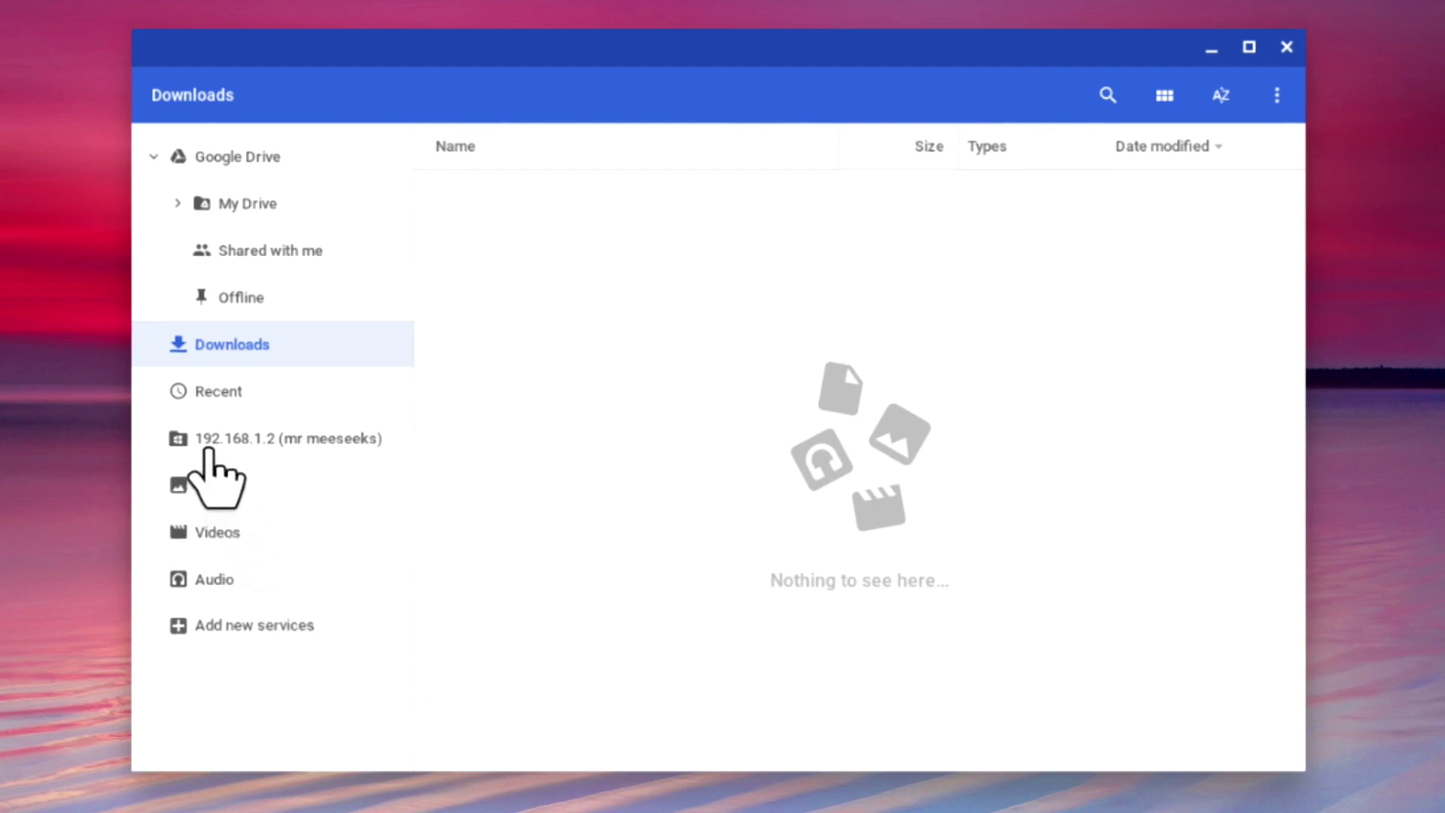
left_click(347, 445)
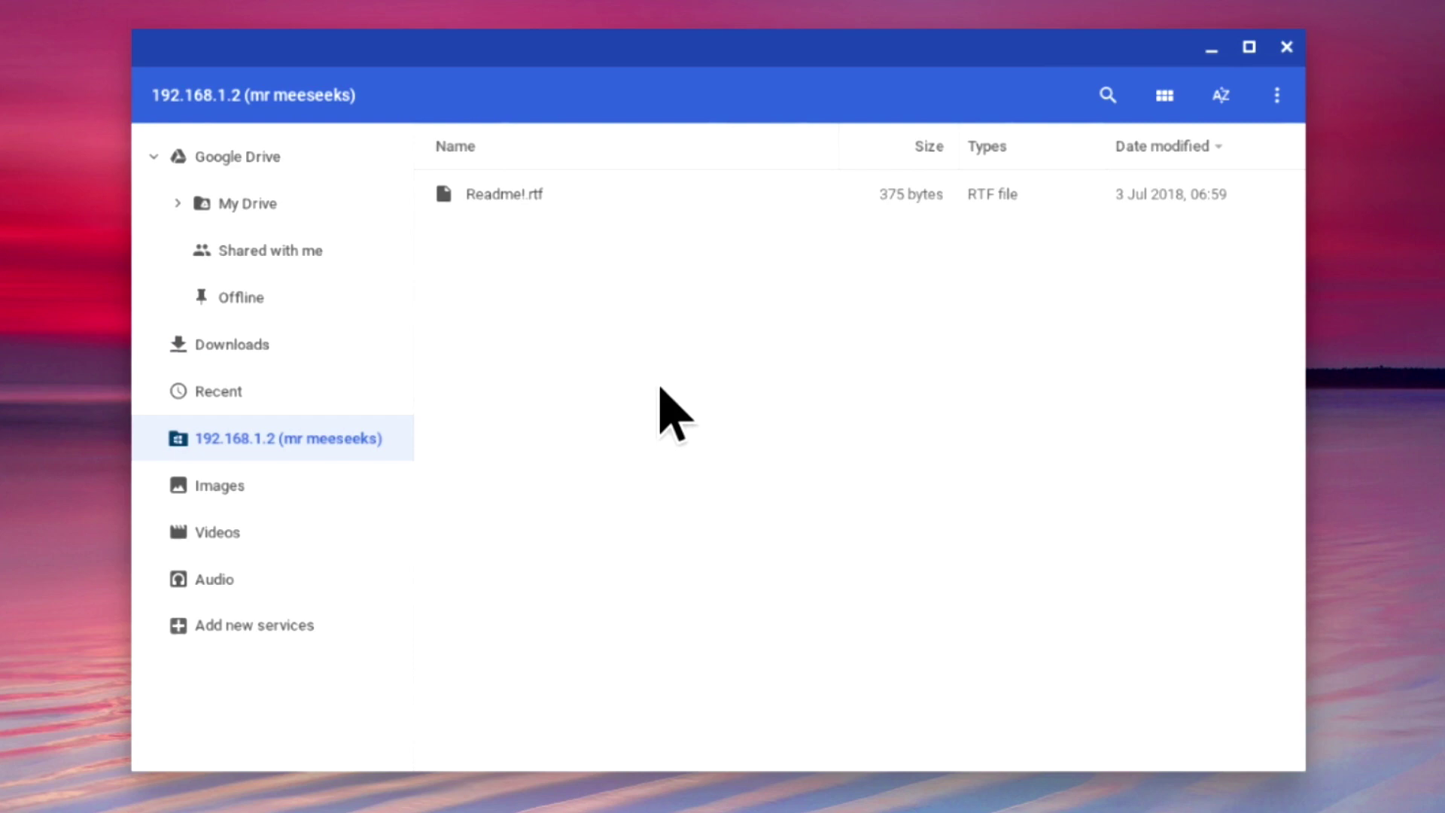
right_click(659, 389)
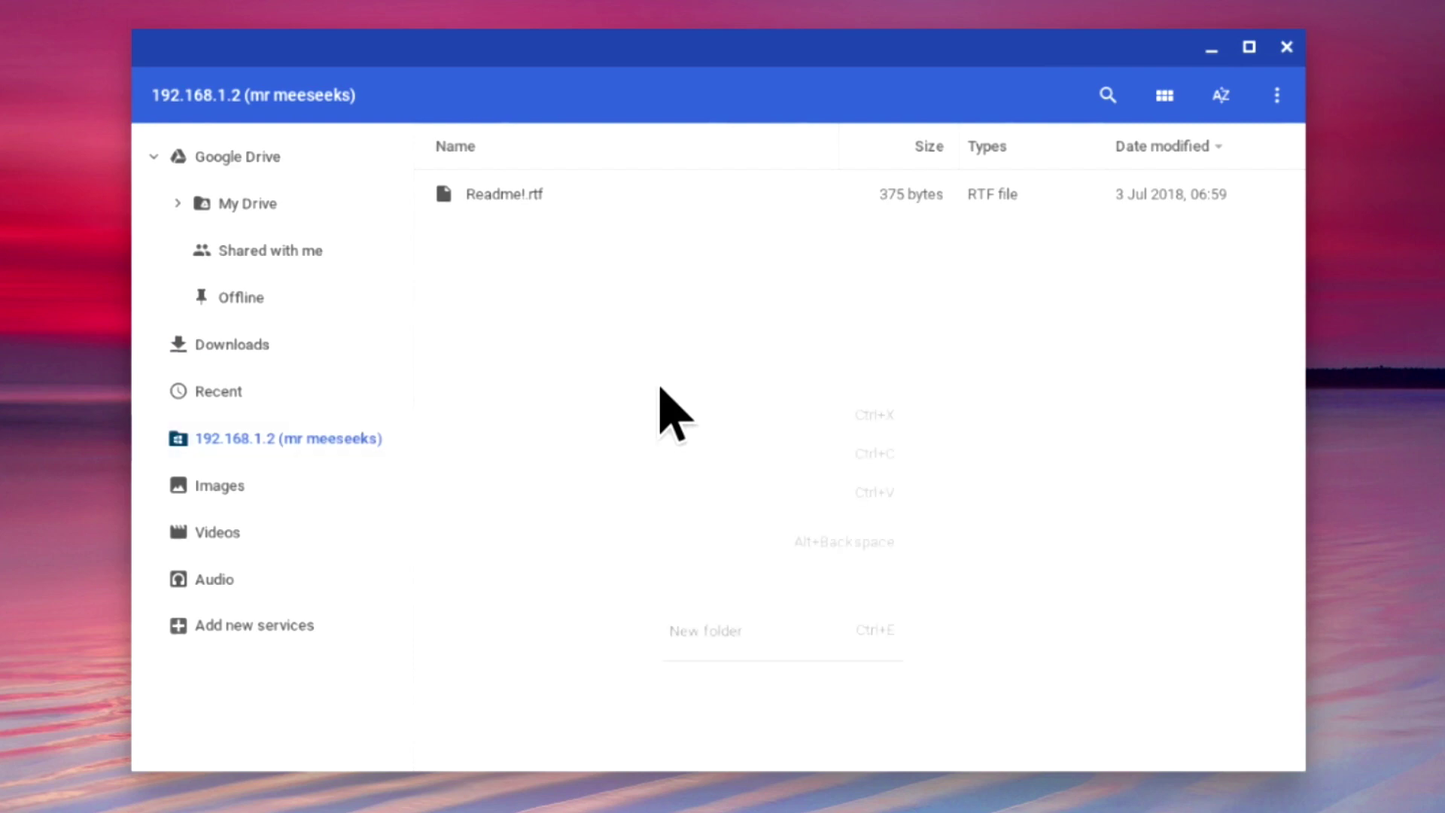
left_click(707, 626)
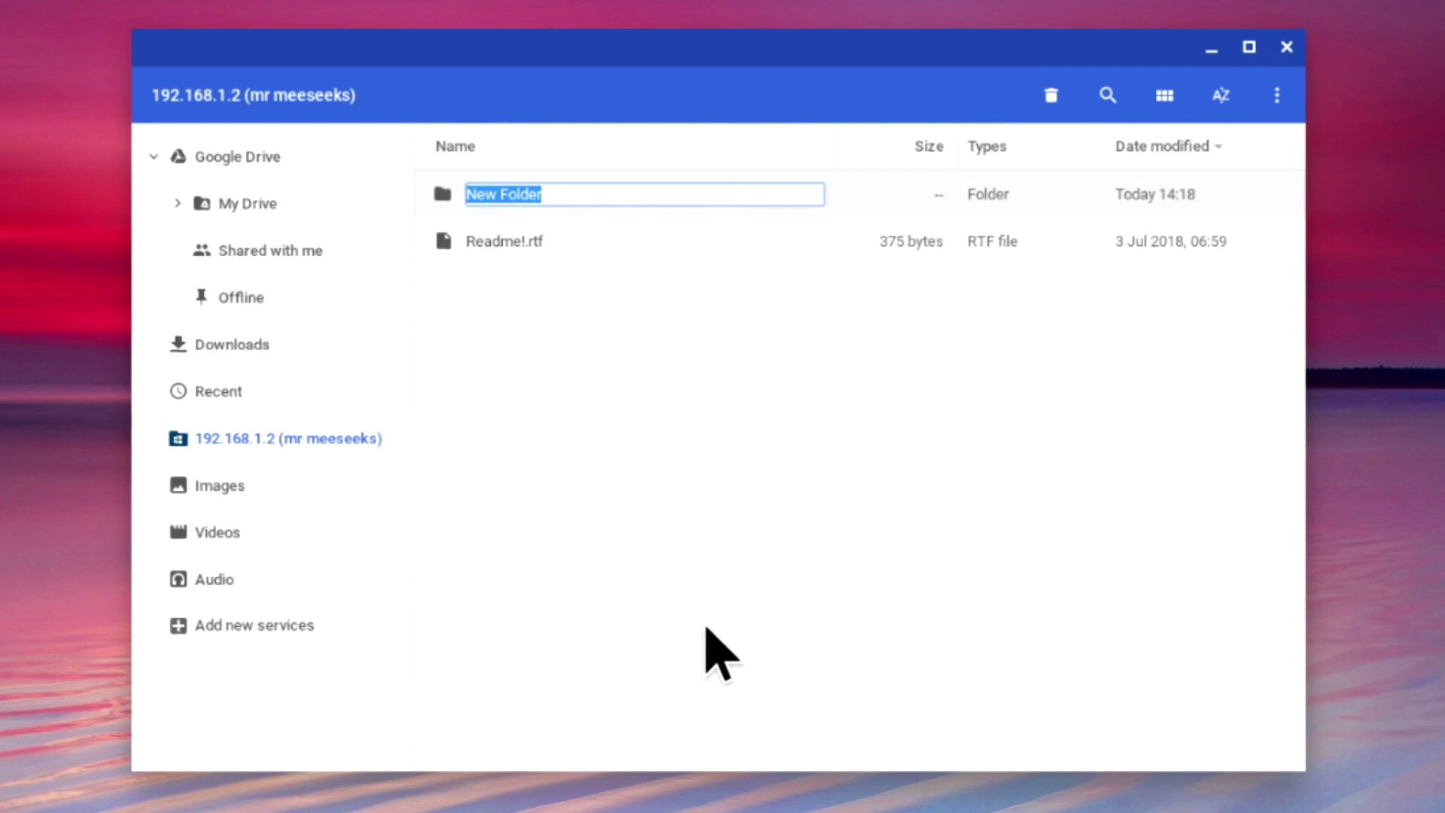
type("Example ")
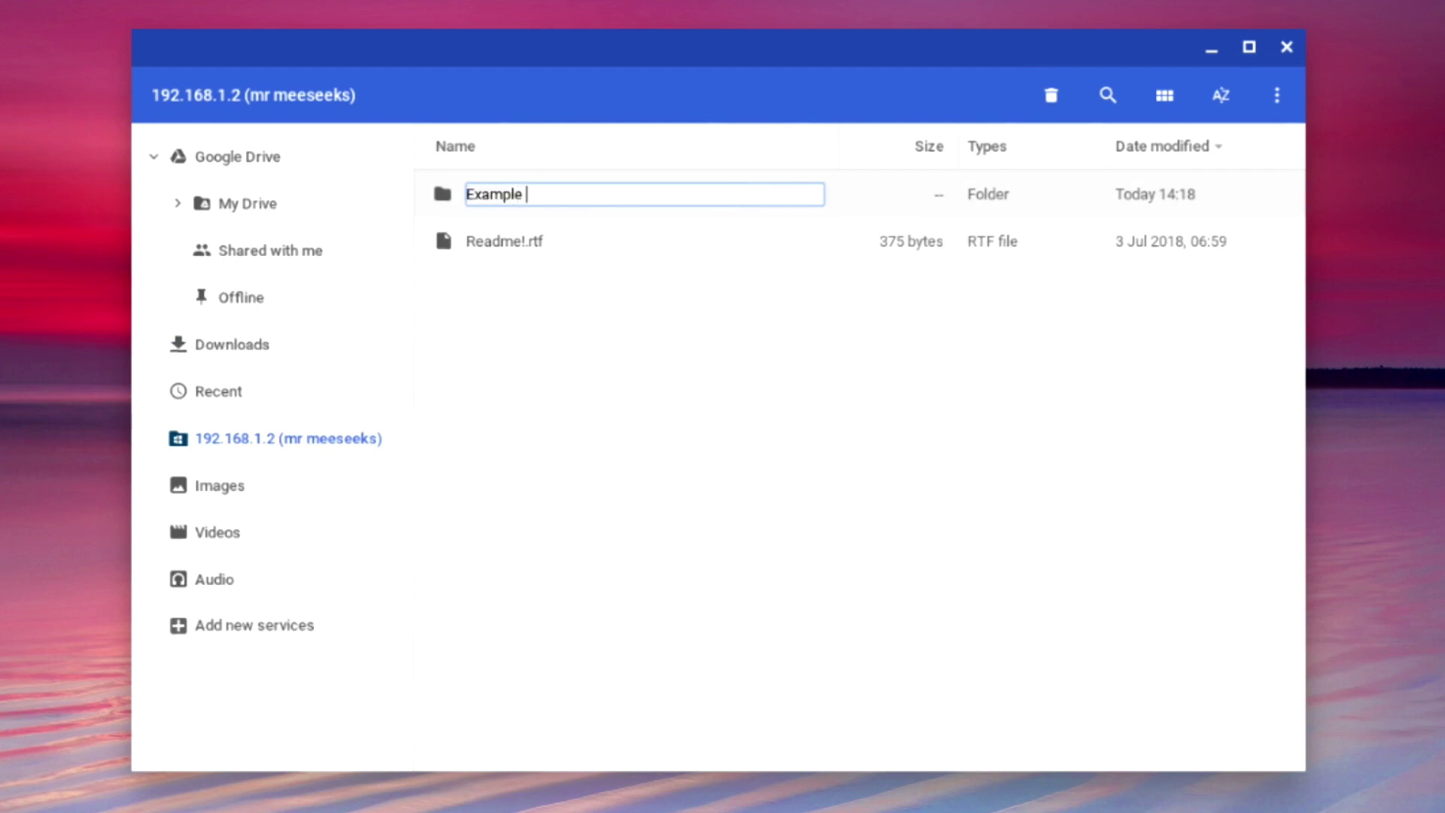
type("Folder")
key("Return")
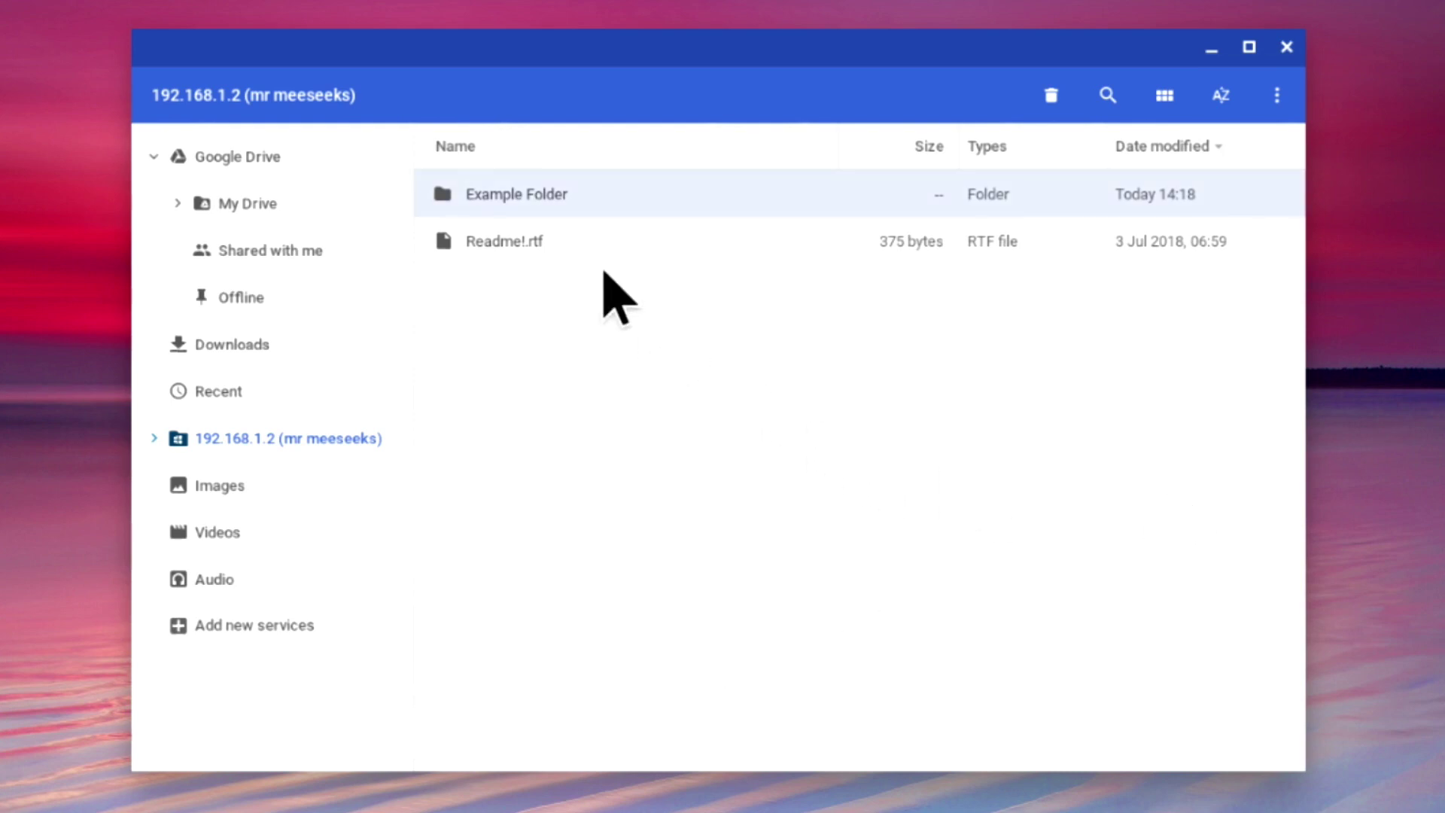
right_click(551, 191)
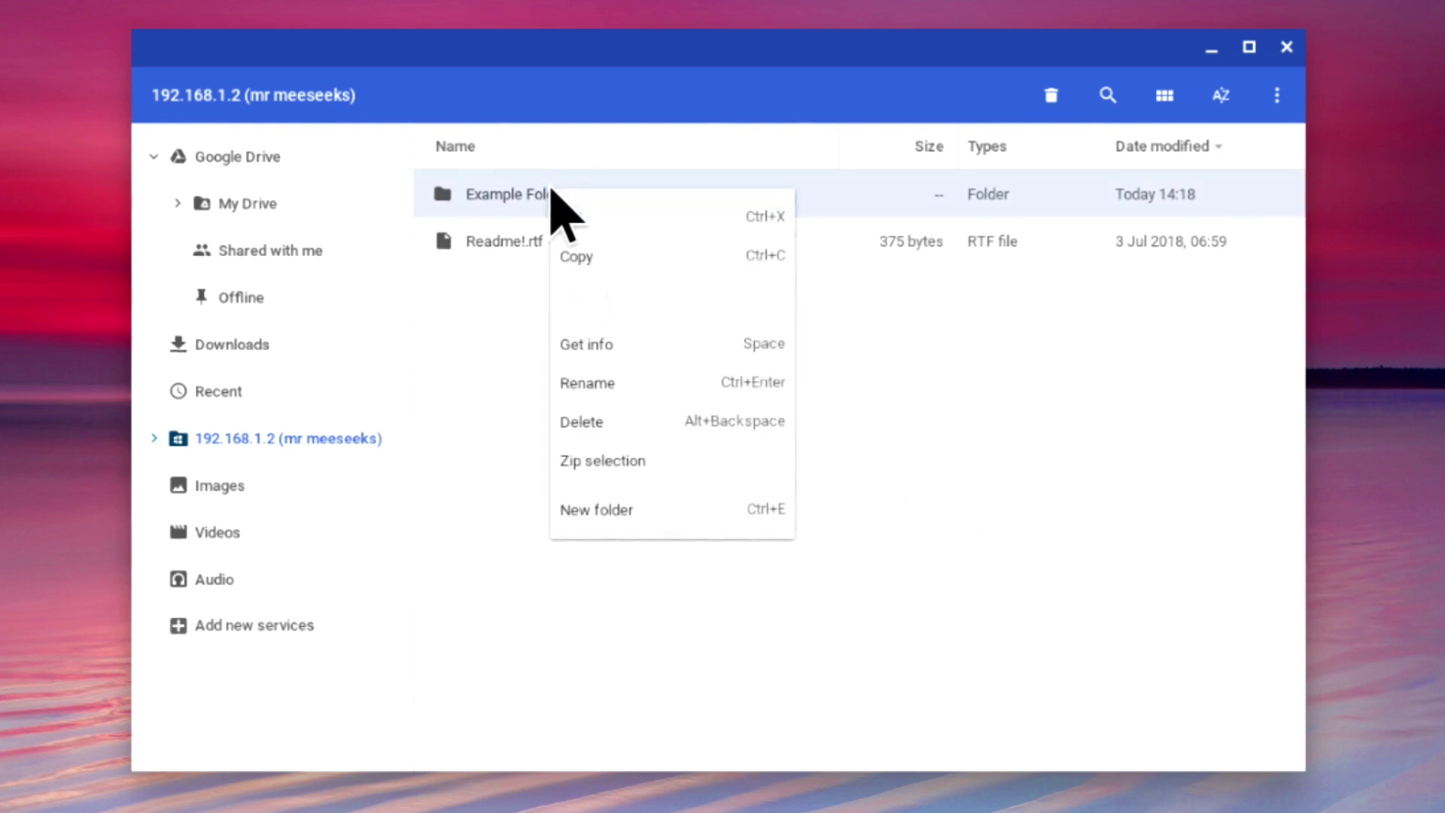
left_click(643, 420)
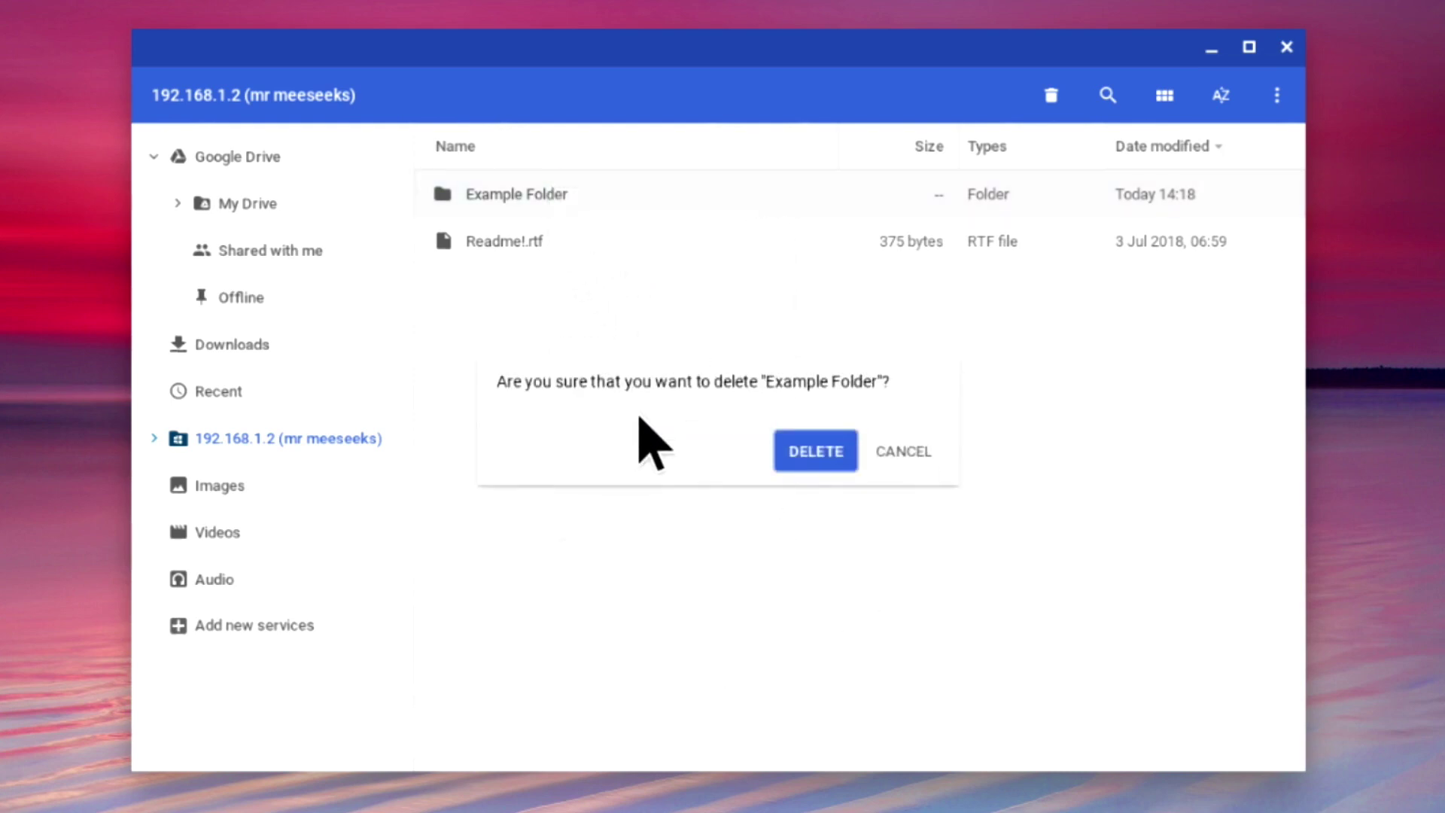
left_click(815, 451)
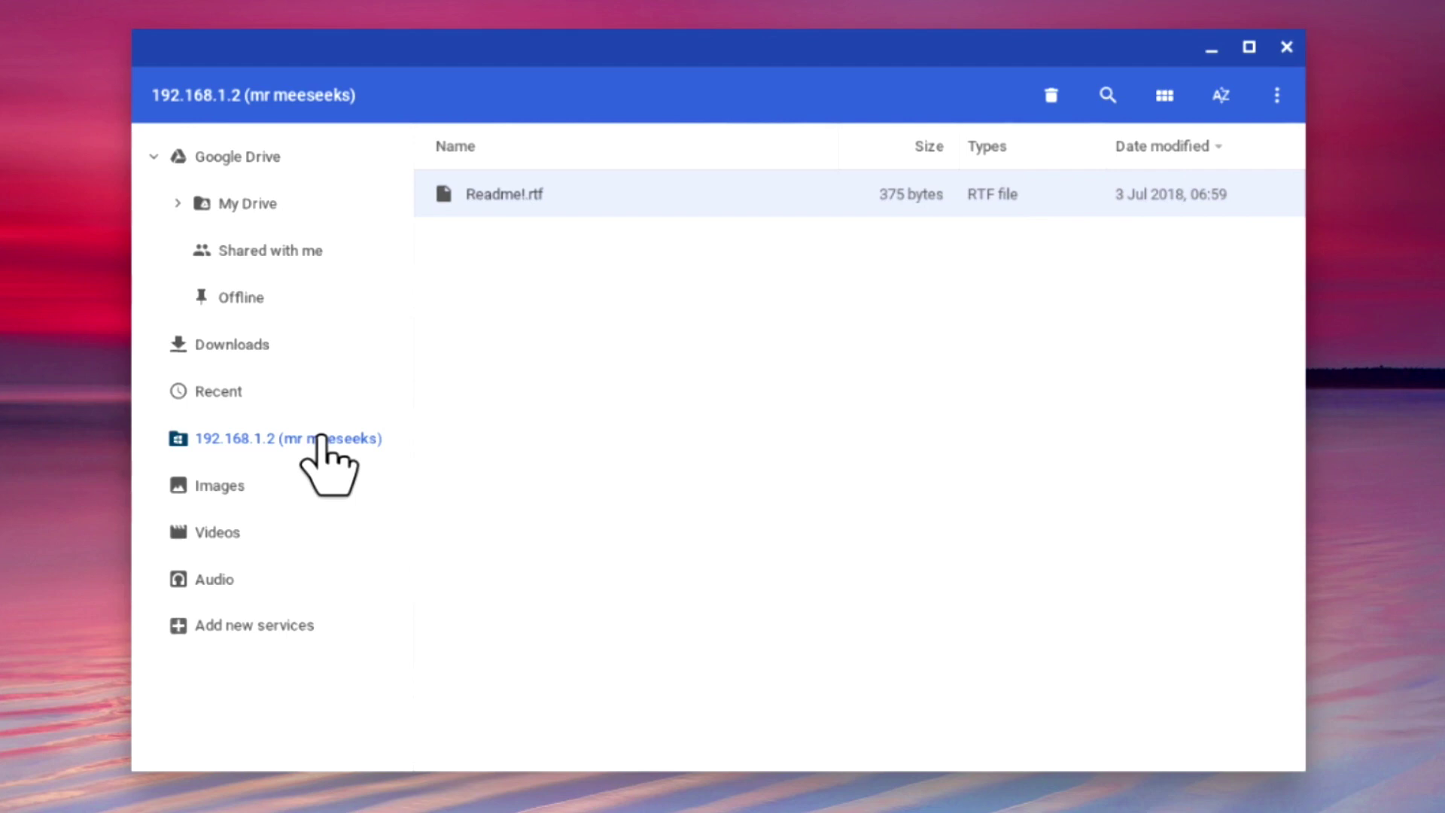
Close the 192.168.1.2 share from the sidebar, then list the file-system services available to add.
right_click(319, 439)
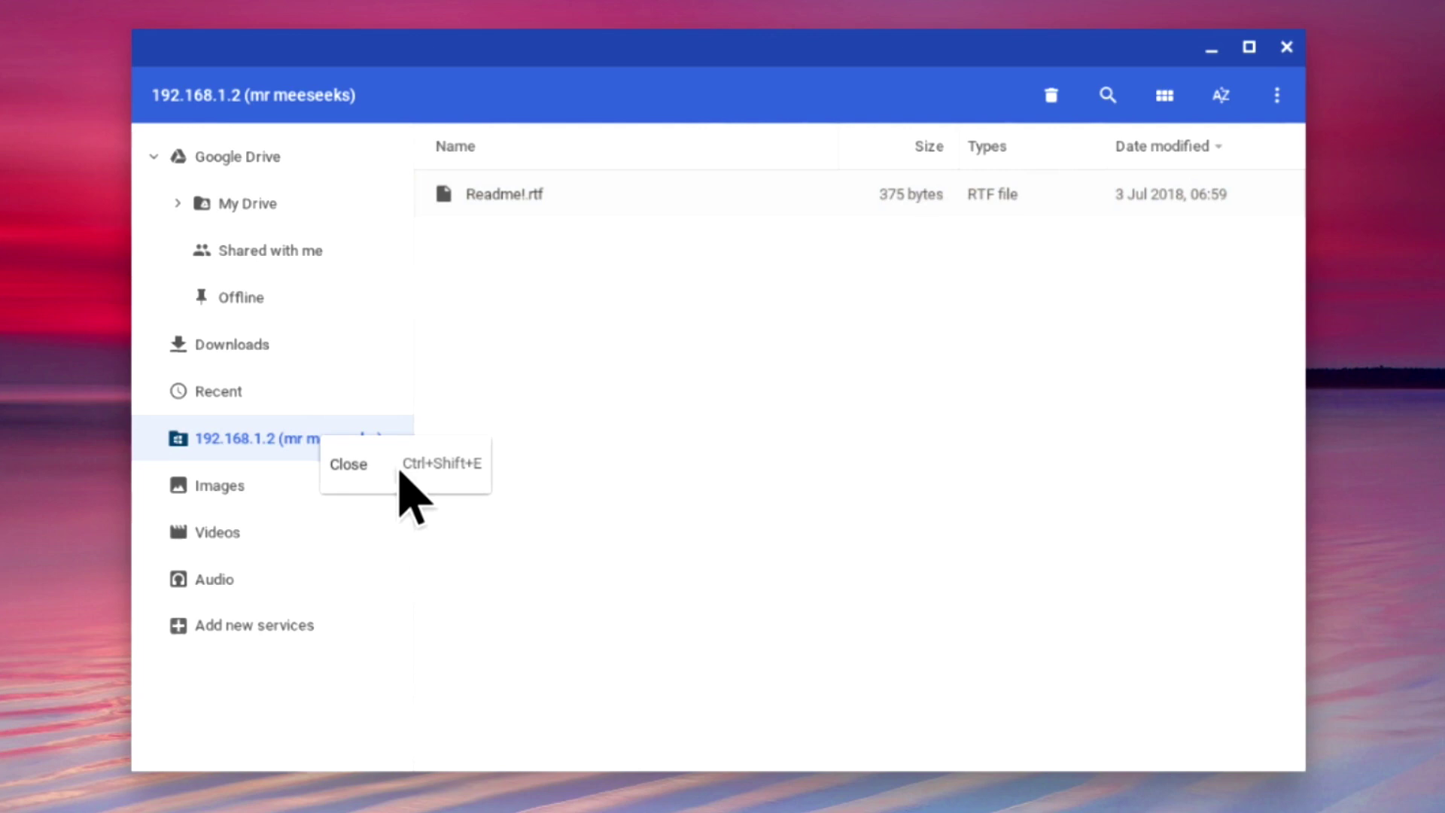
left_click(399, 473)
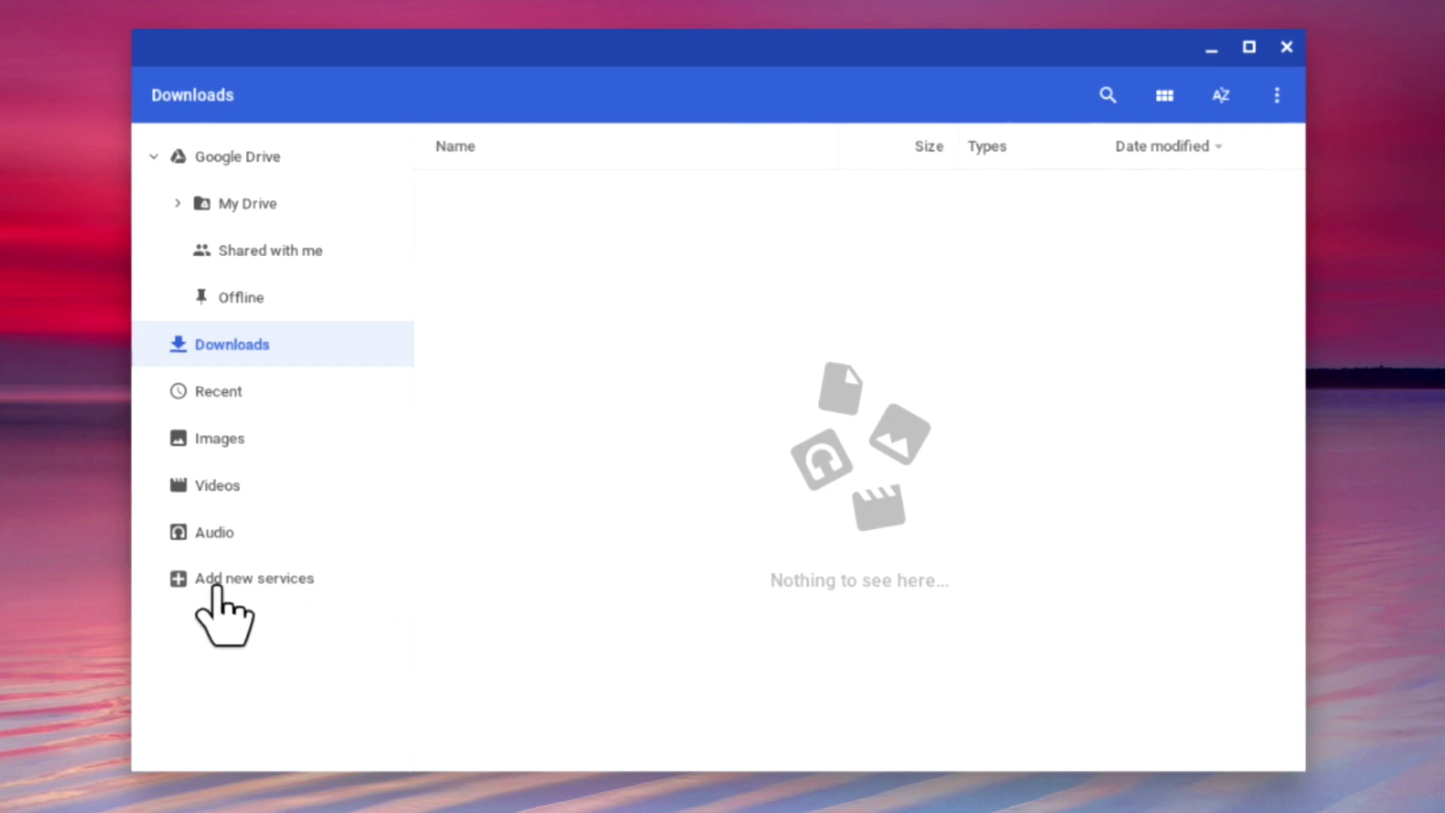
left_click(293, 588)
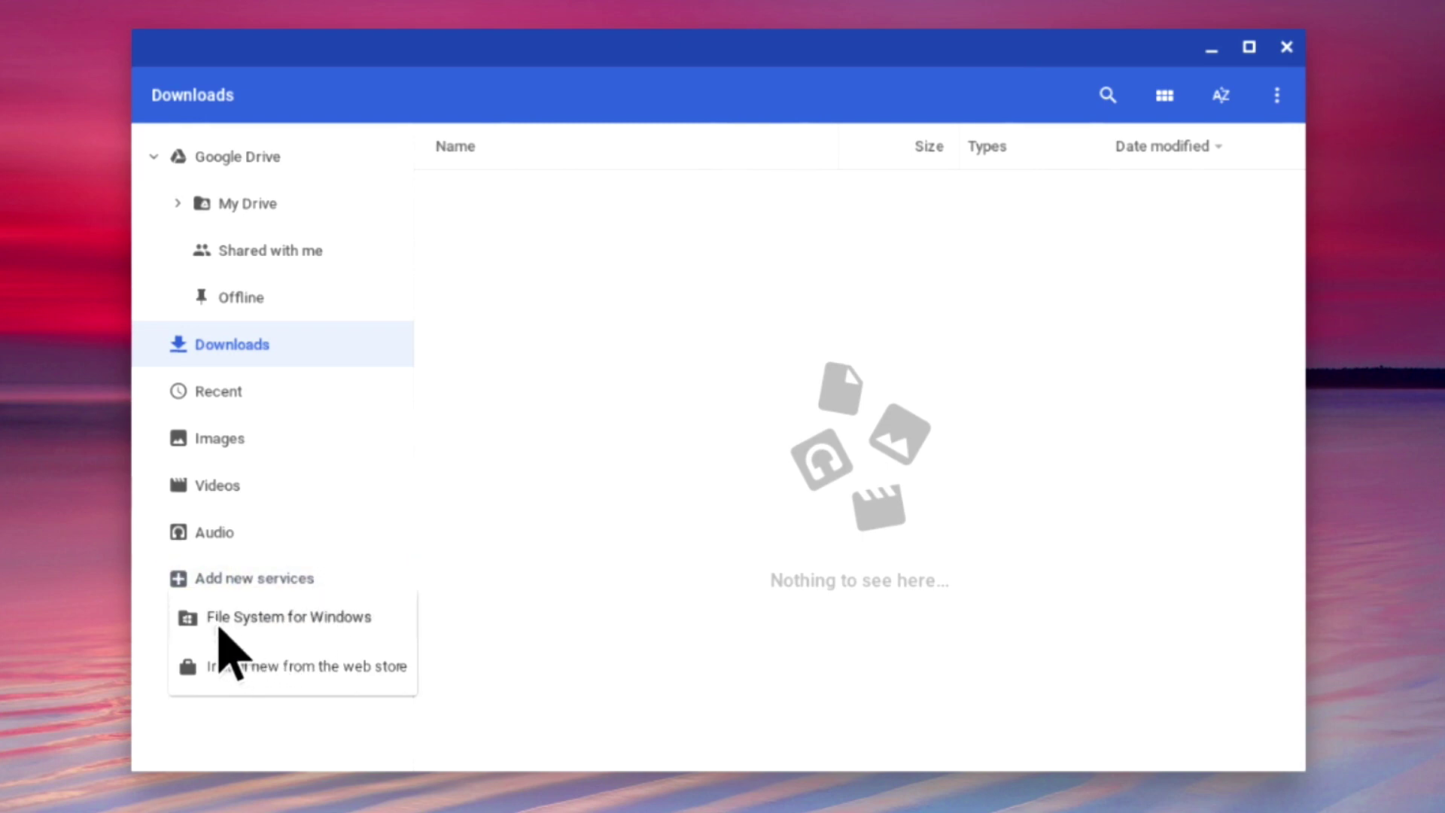
Mount share Software from 192.168.1.2 with the account's user name and password.
left_click(338, 619)
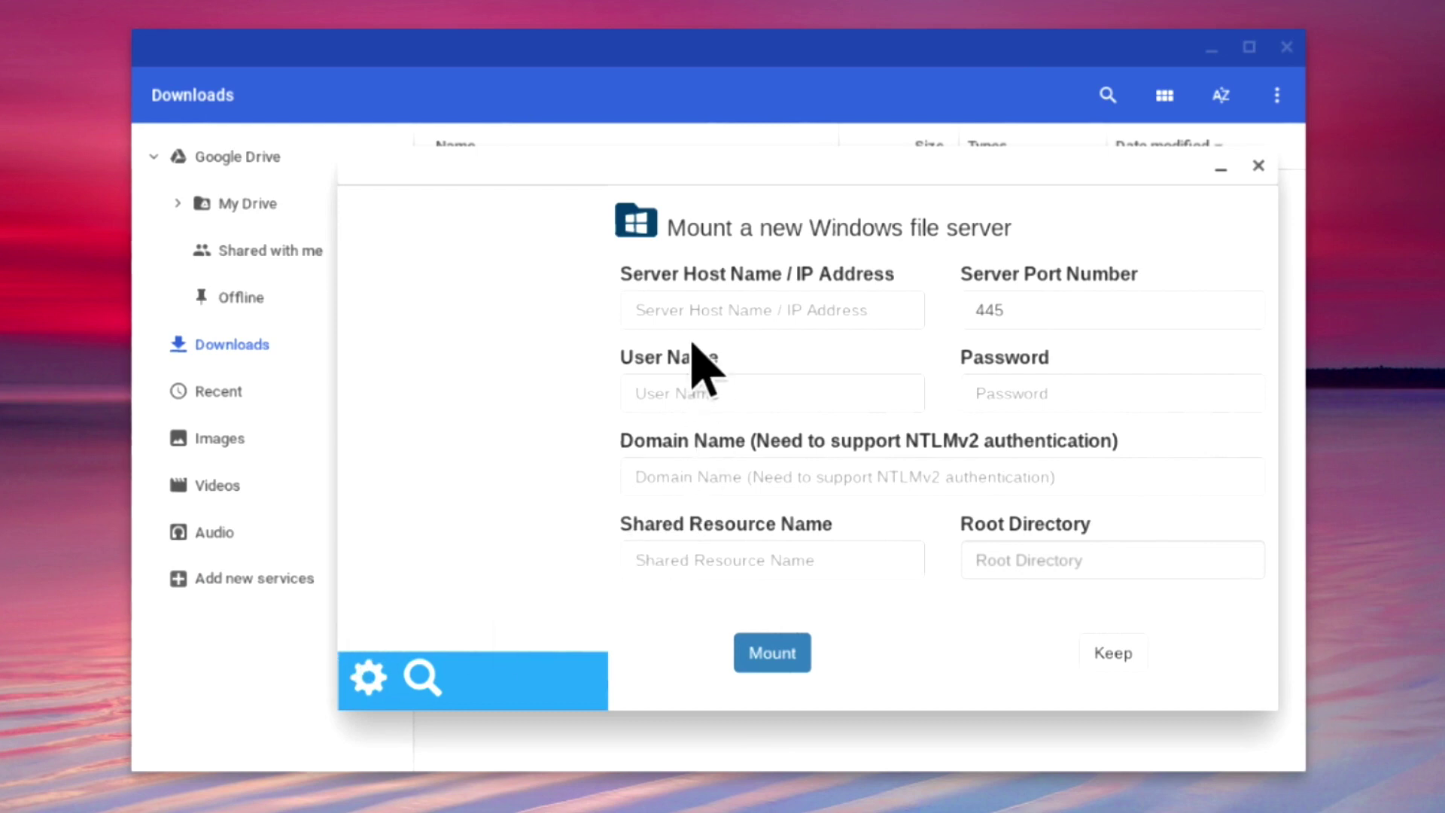
left_click(683, 310)
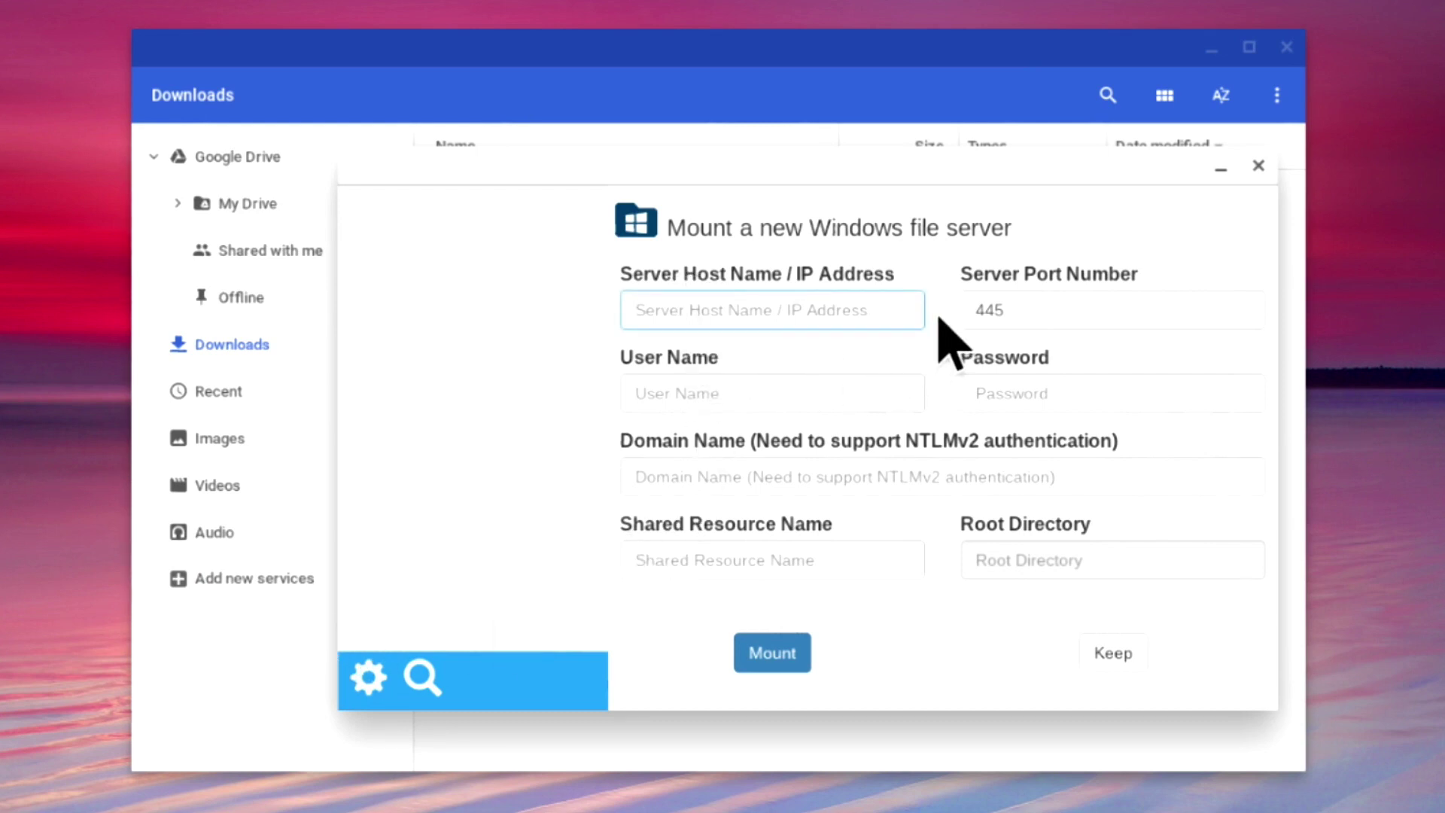
type("192.168.1.2")
key("Tab")
type("mr meeseeks")
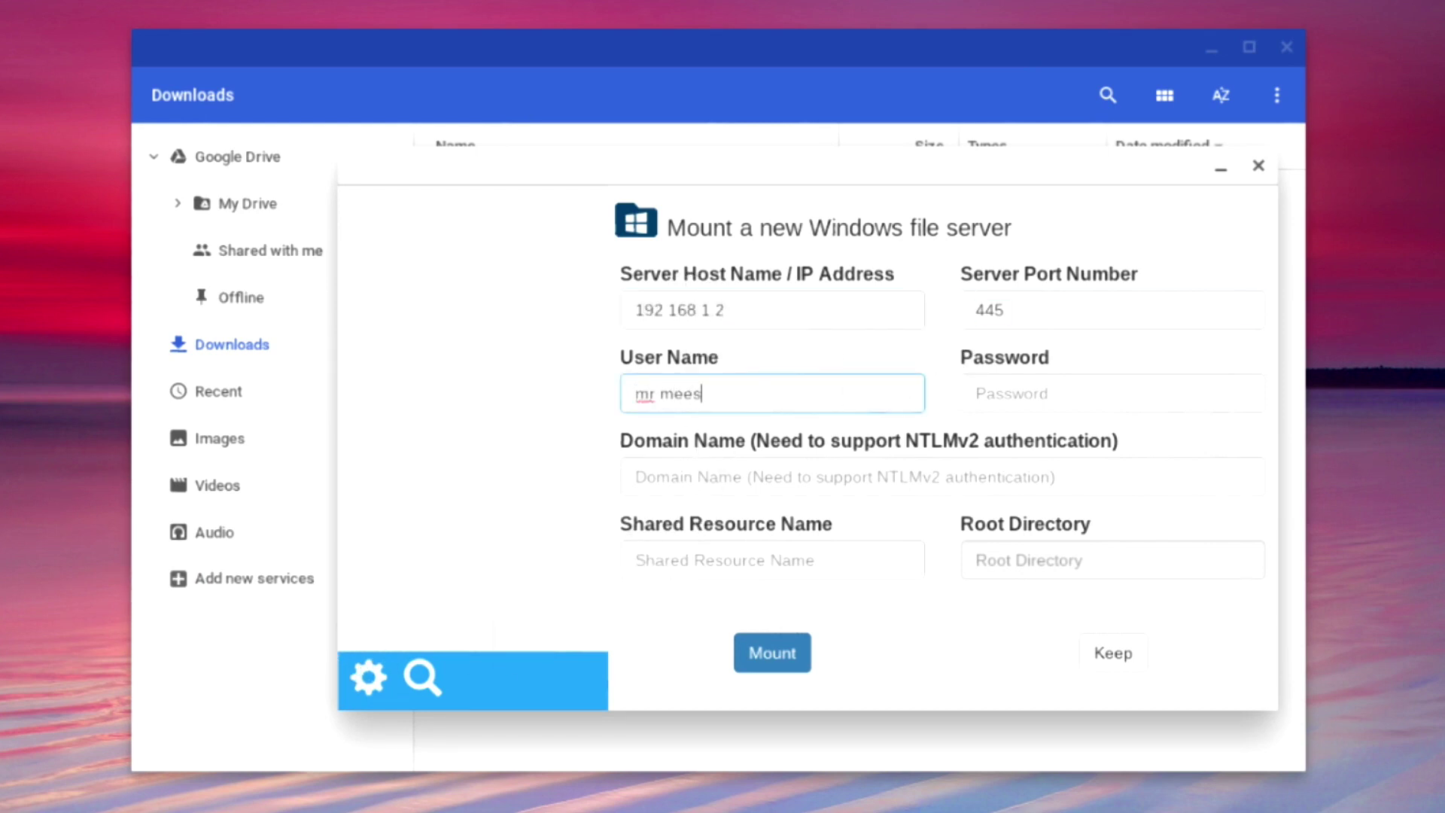
key("Tab")
type("p********")
key("Tab")
key("Tab")
type("Software")
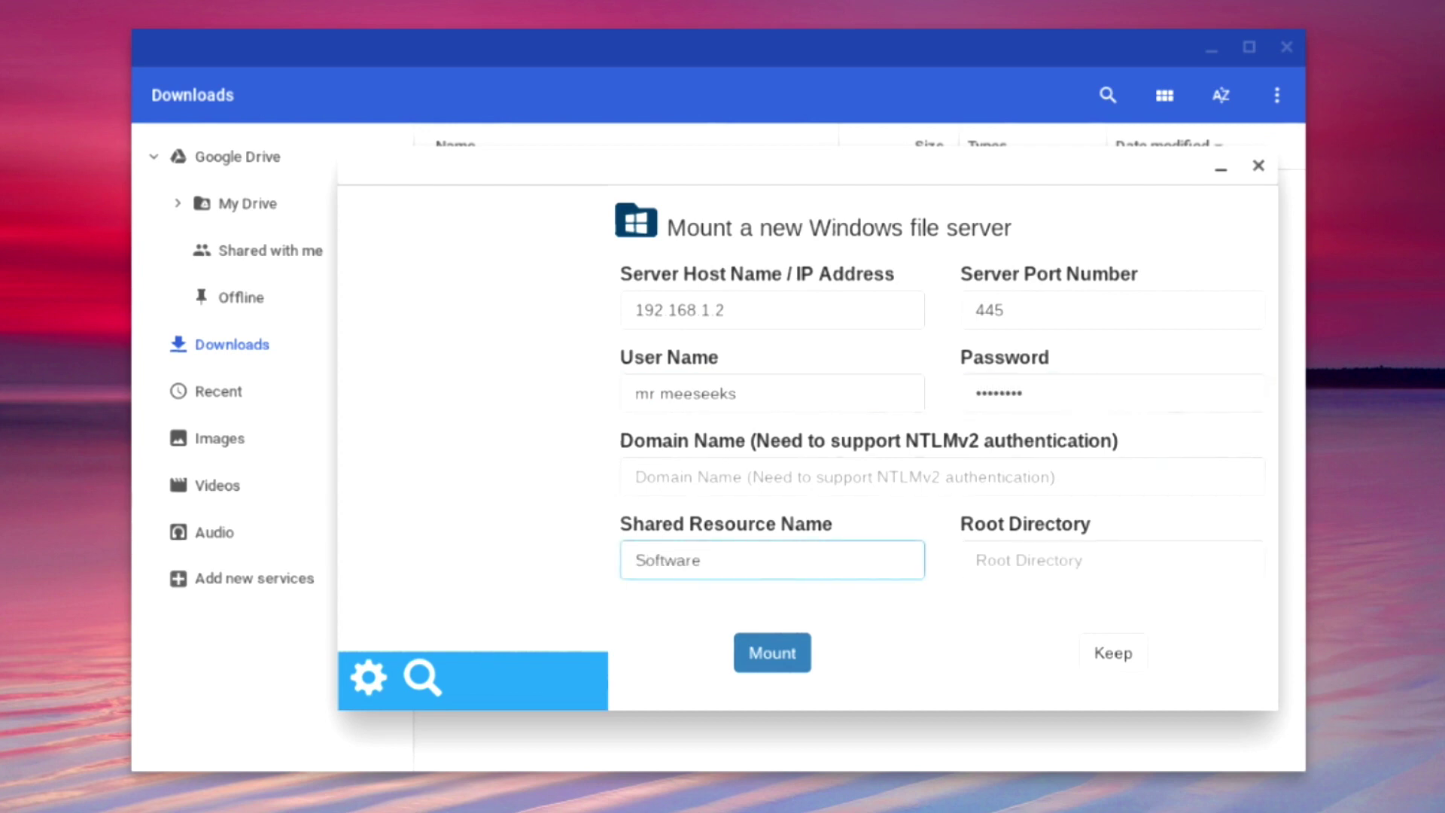
left_click(791, 664)
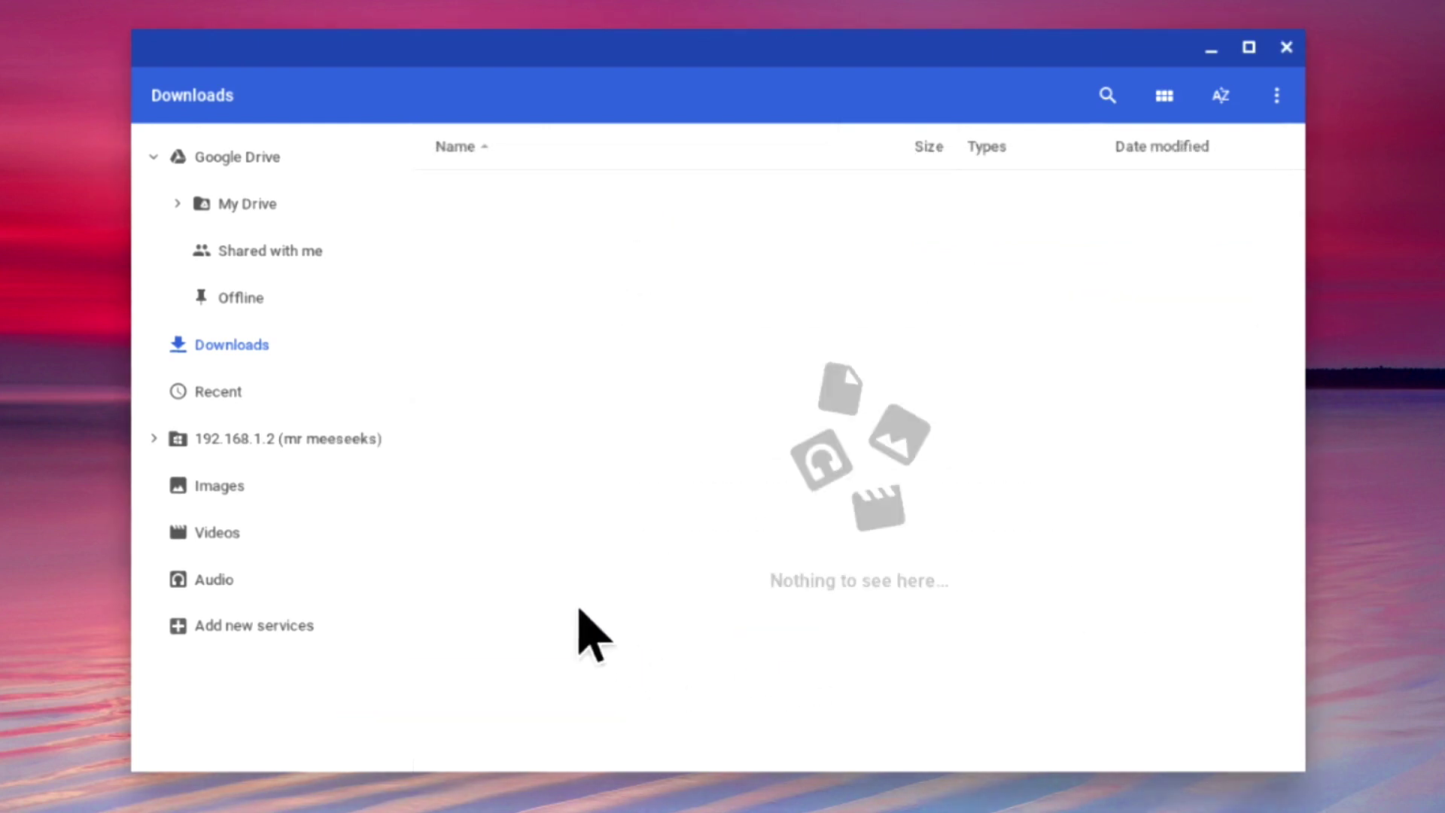
Open the 192.168.1.2 share to view Adobe, Drivers, Microsoft and Synology, then close Files.
left_click(309, 452)
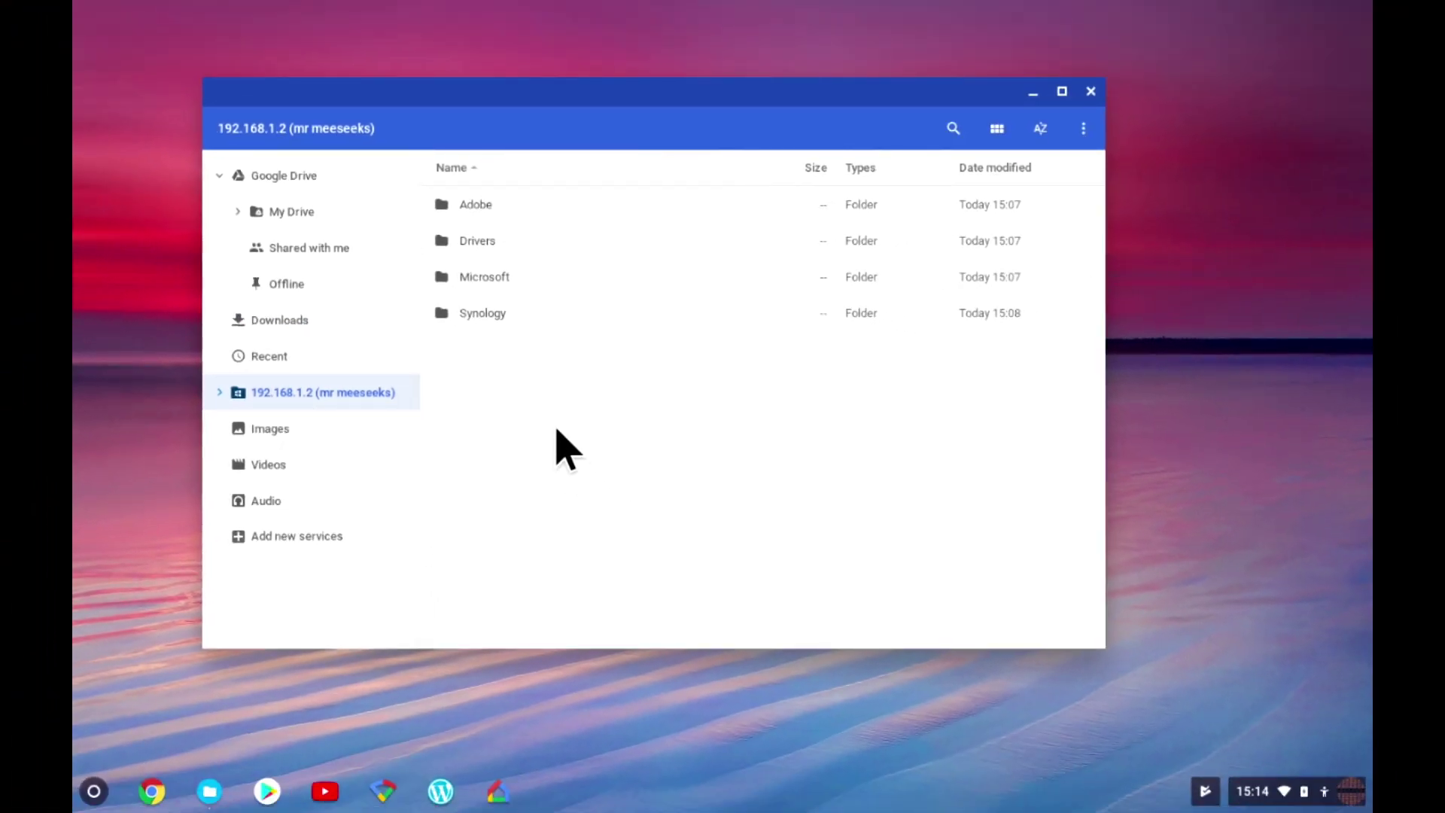
left_click(1092, 91)
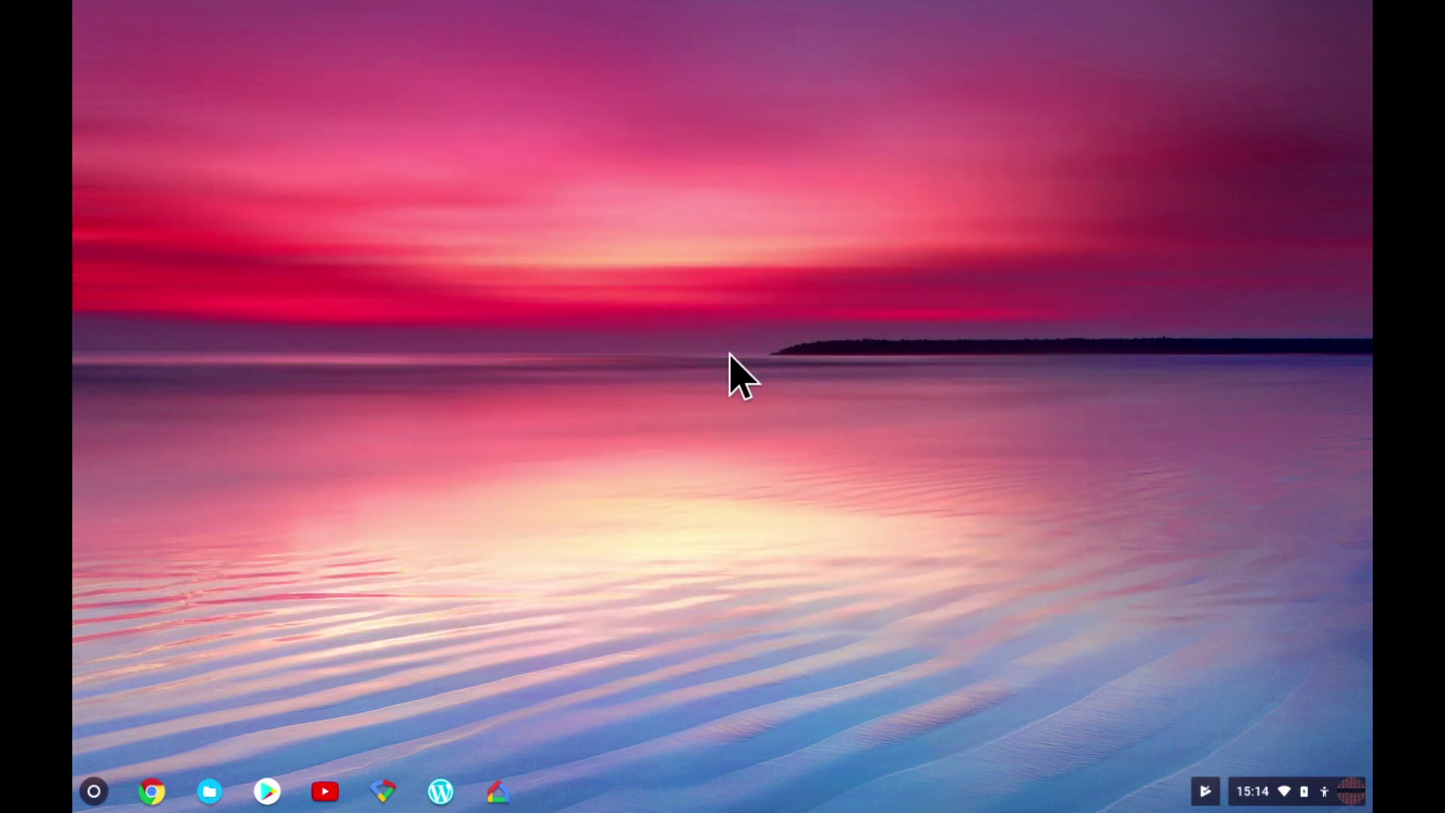